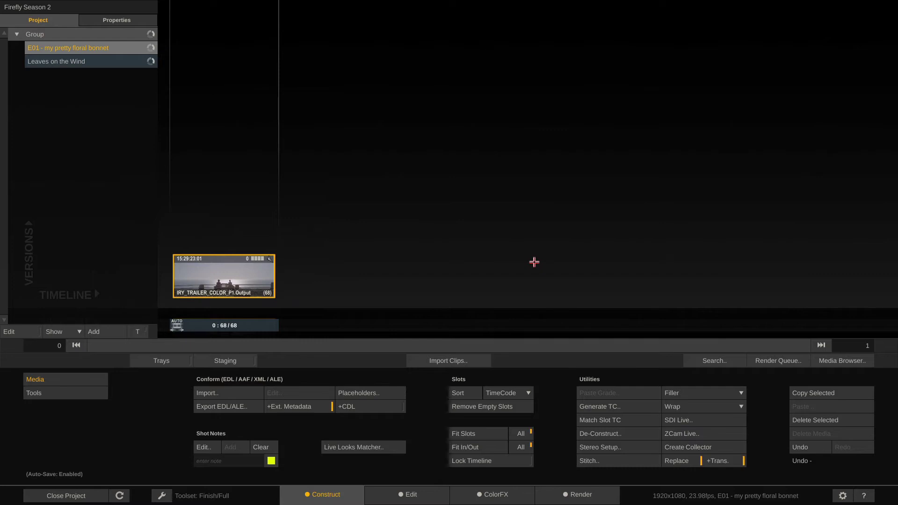
In ColorFX, add version Output[1] to the seaside bench shot and reselect the original Output.
{"action": "left_click", "coordinate": [489, 496]}
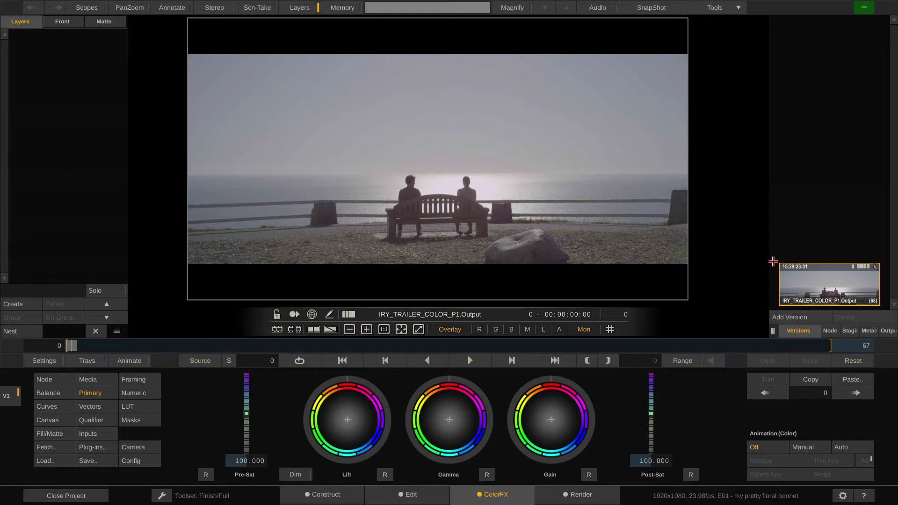
{"action": "left_click", "coordinate": [783, 319]}
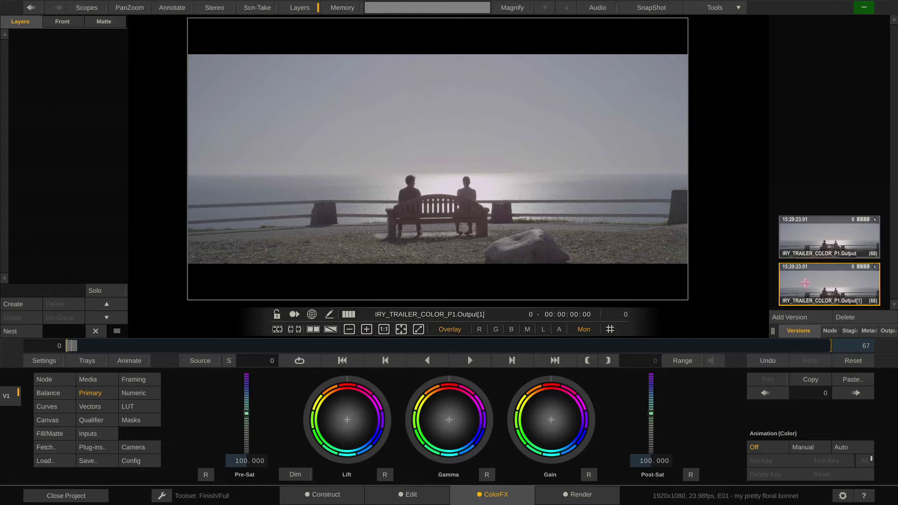
{"action": "left_click", "coordinate": [817, 239]}
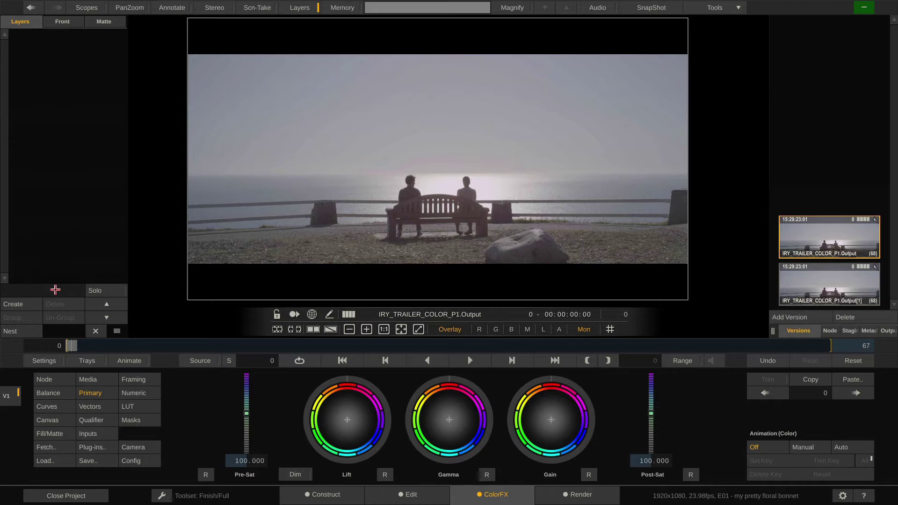
Create Layer-1 with an HSV Keyer sampled on the sky, narrowing its upper hue to 67.333.
{"action": "left_click", "coordinate": [21, 305]}
{"action": "left_click", "coordinate": [91, 421]}
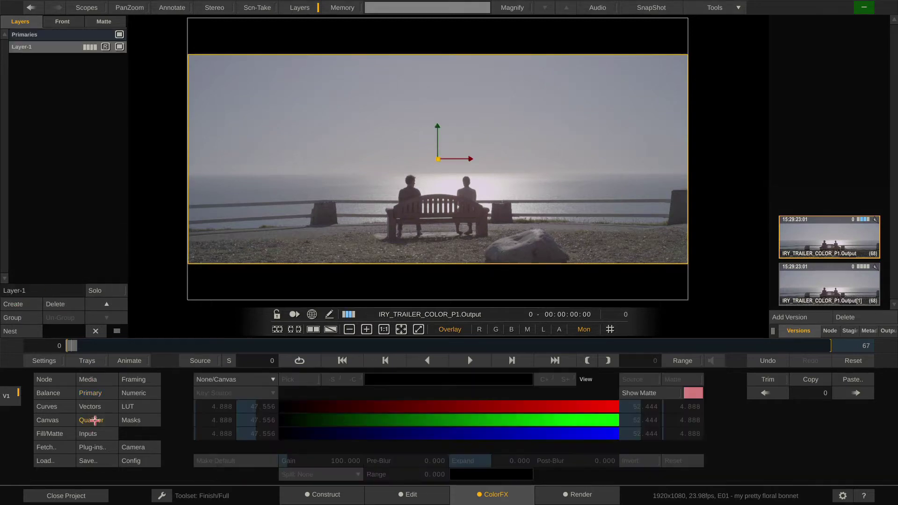
{"action": "left_click", "coordinate": [244, 379]}
{"action": "left_click", "coordinate": [257, 405]}
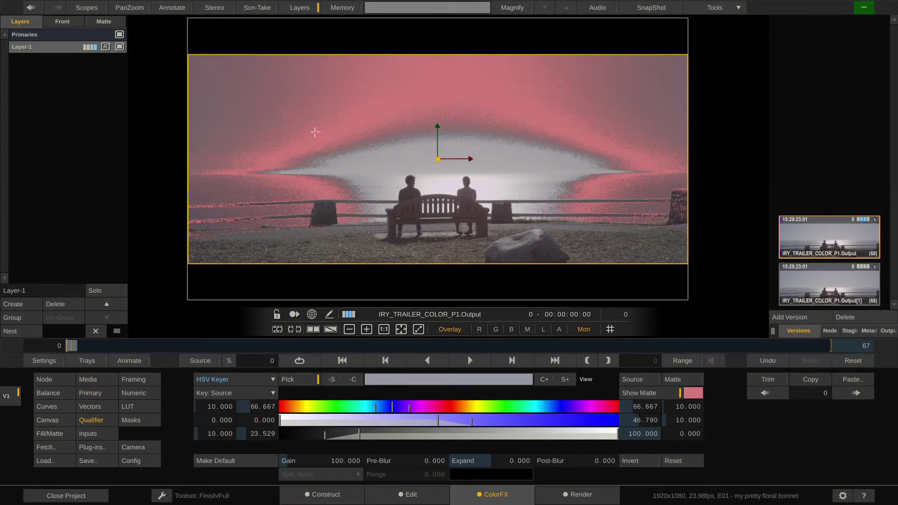
{"action": "mouse_move", "coordinate": [309, 113]}
{"action": "left_mouse_down"}
{"action": "mouse_move", "coordinate": [245, 98]}
{"action": "mouse_move", "coordinate": [347, 94]}
{"action": "mouse_move", "coordinate": [299, 99]}
{"action": "mouse_move", "coordinate": [320, 136]}
{"action": "left_mouse_up"}
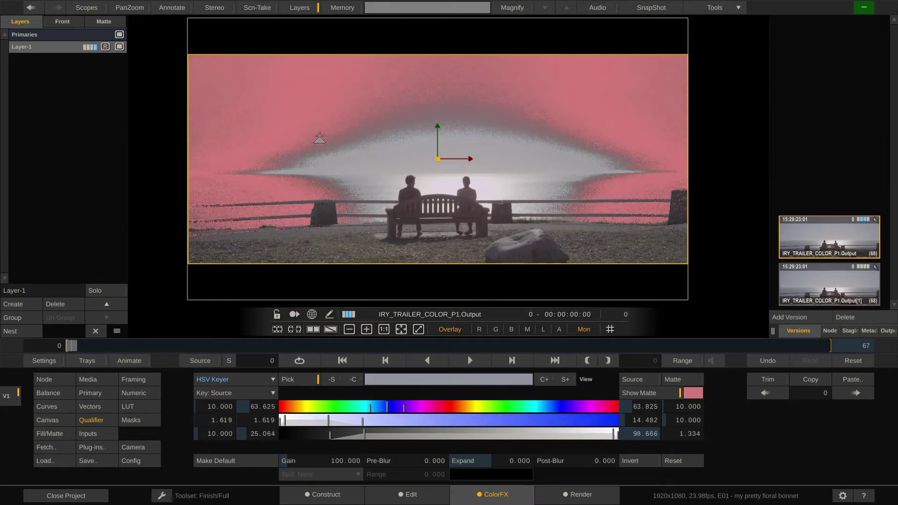
{"action": "mouse_move", "coordinate": [383, 407]}
{"action": "left_mouse_down"}
{"action": "mouse_move", "coordinate": [371, 408]}
{"action": "mouse_move", "coordinate": [417, 407]}
{"action": "left_mouse_up"}
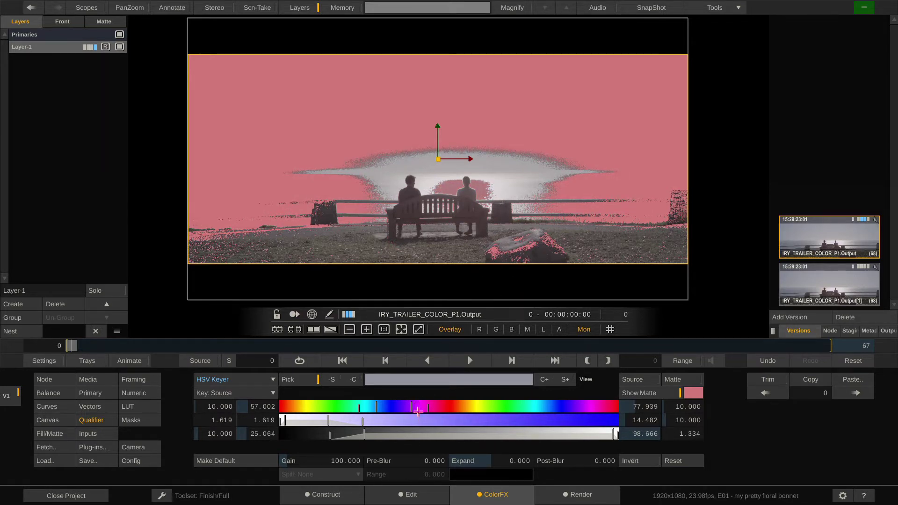
{"action": "left_click_drag", "start_coordinate": [418, 411], "coordinate": [400, 410]}
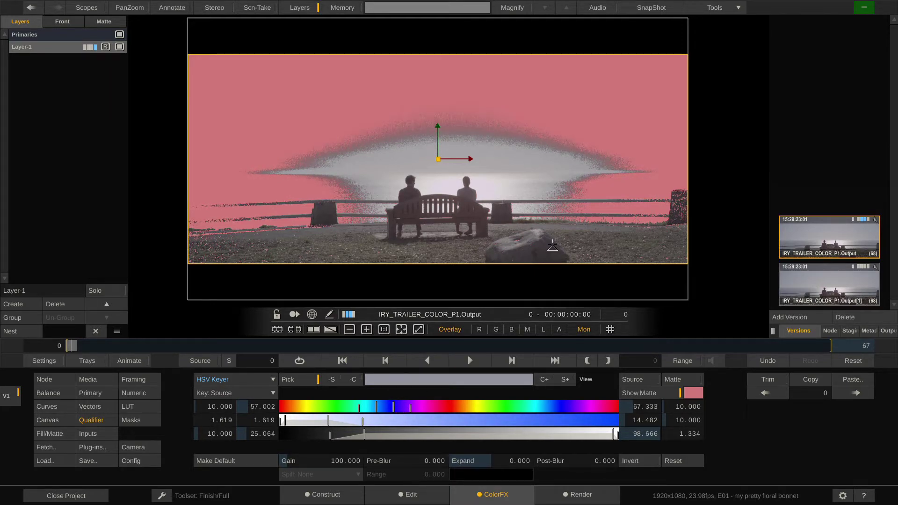
Check Layer-1's key as a black-and-white alpha matte, then return to the colour image.
{"action": "left_click", "coordinate": [667, 392]}
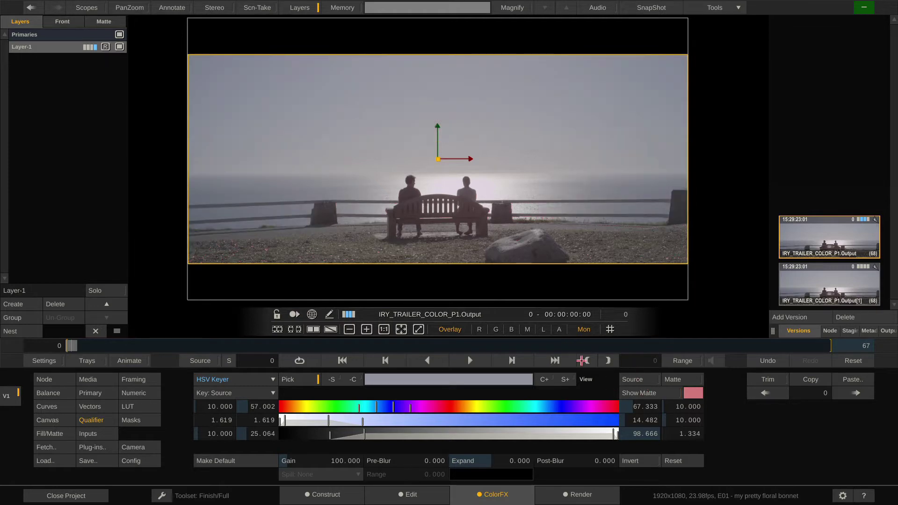
{"action": "left_click", "coordinate": [560, 329]}
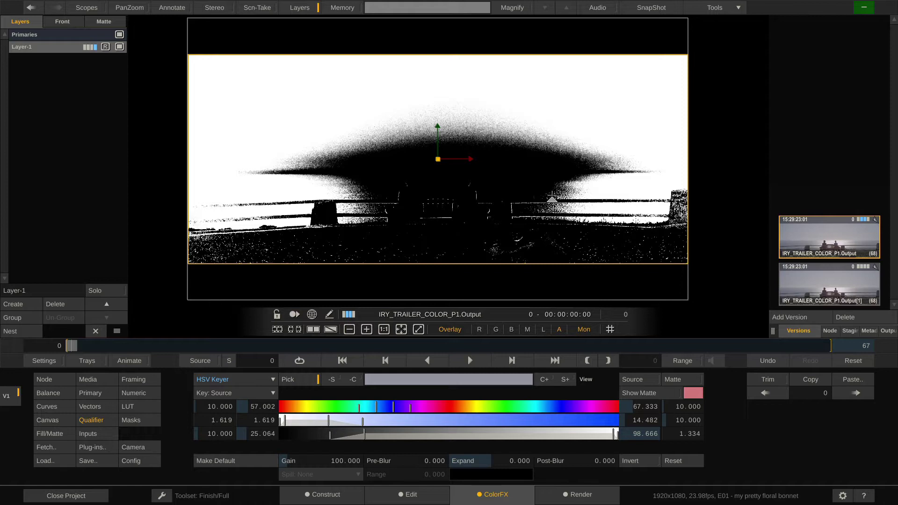
{"action": "left_click", "coordinate": [559, 330]}
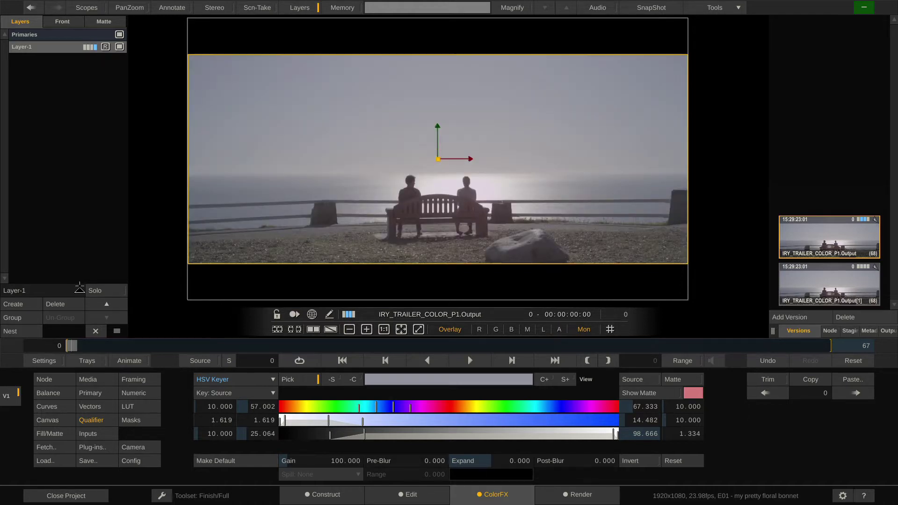
Create Layer-2 with an HSV Keyer sampled on the sky near the horizon.
{"action": "left_click", "coordinate": [17, 304]}
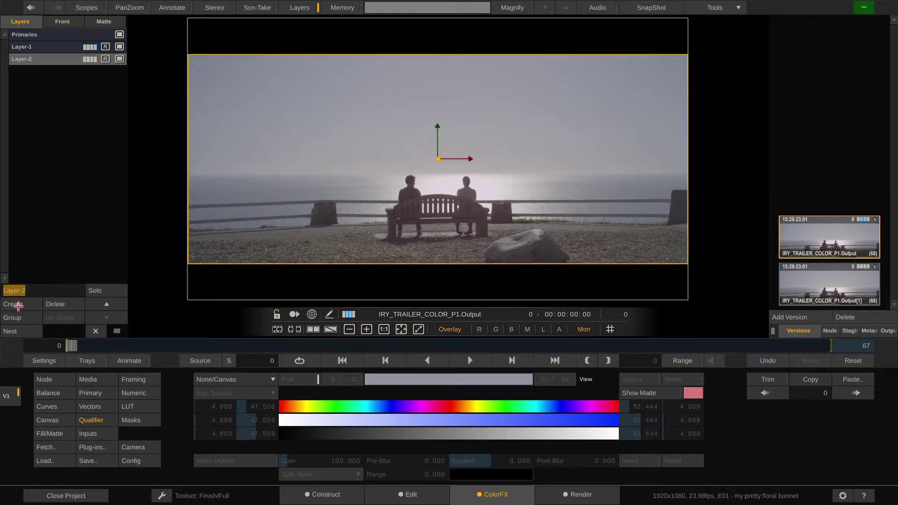
{"action": "left_click", "coordinate": [239, 379]}
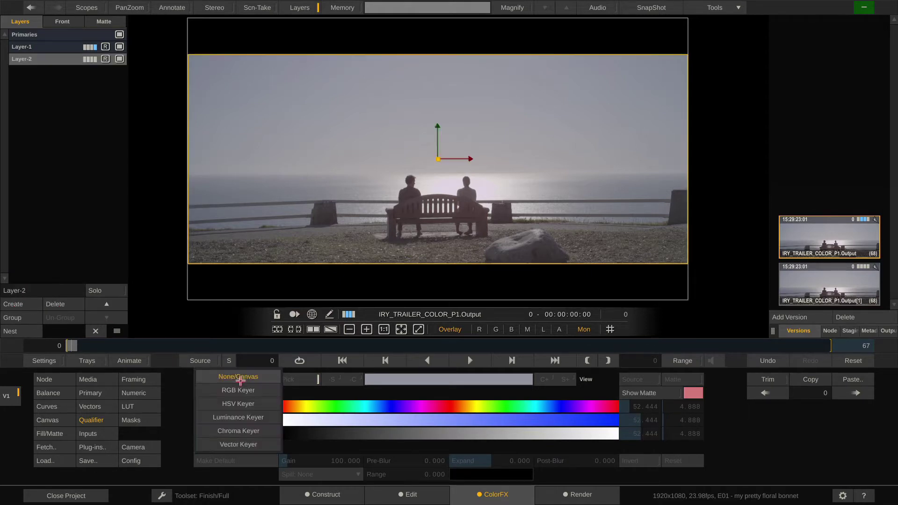
{"action": "left_click", "coordinate": [257, 404]}
{"action": "left_click", "coordinate": [364, 147]}
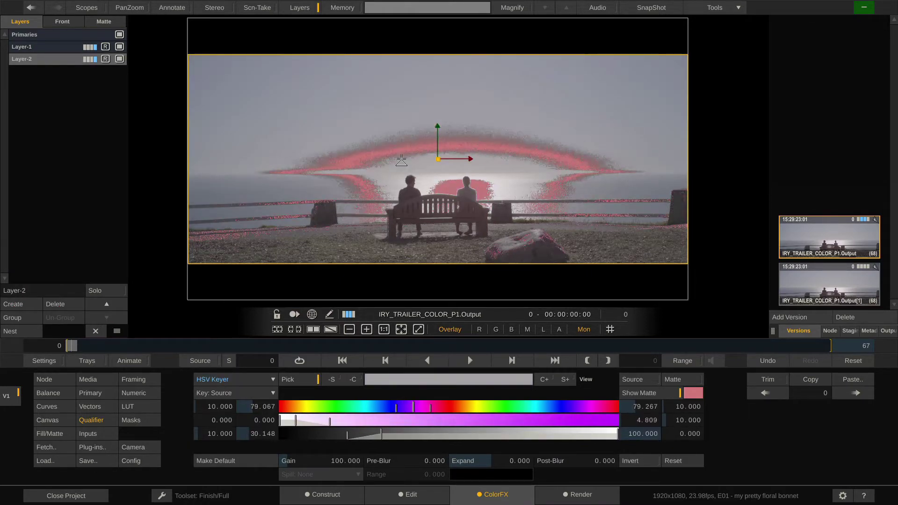
{"action": "left_click_drag", "start_coordinate": [401, 160], "coordinate": [425, 174]}
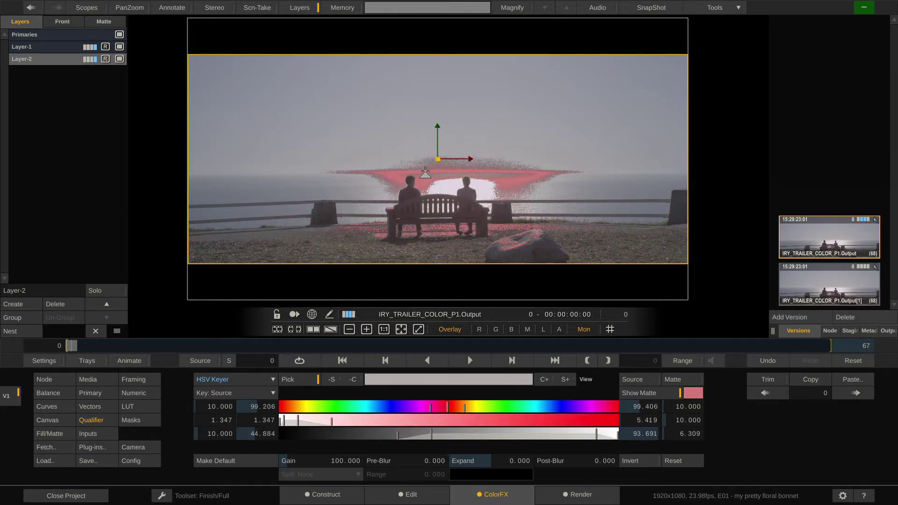
Refine Layer-2's hue, saturation and luminance ranges around the sky glare, hue value 62.104.
{"action": "mouse_move", "coordinate": [443, 409]}
{"action": "left_mouse_down"}
{"action": "mouse_move", "coordinate": [422, 408]}
{"action": "mouse_move", "coordinate": [456, 405]}
{"action": "left_mouse_up"}
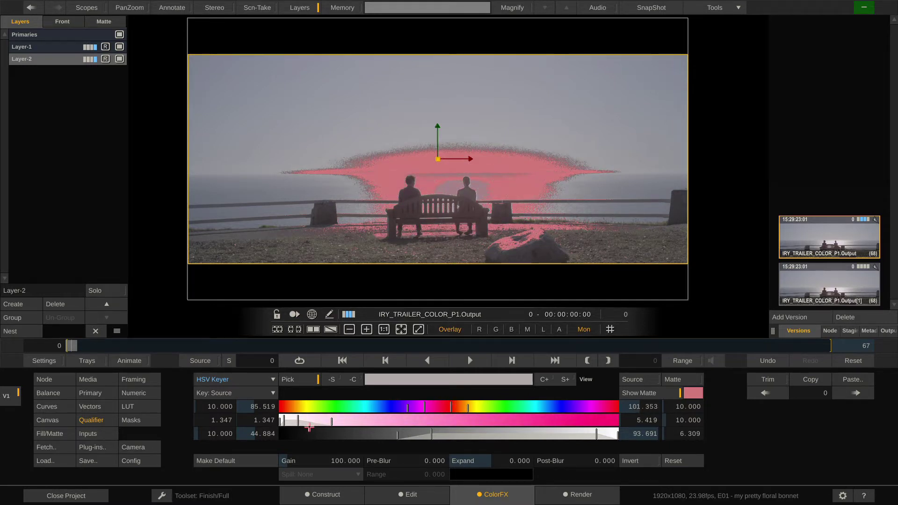
{"action": "left_click_drag", "start_coordinate": [304, 423], "coordinate": [282, 420]}
{"action": "left_click_drag", "start_coordinate": [431, 437], "coordinate": [493, 437]}
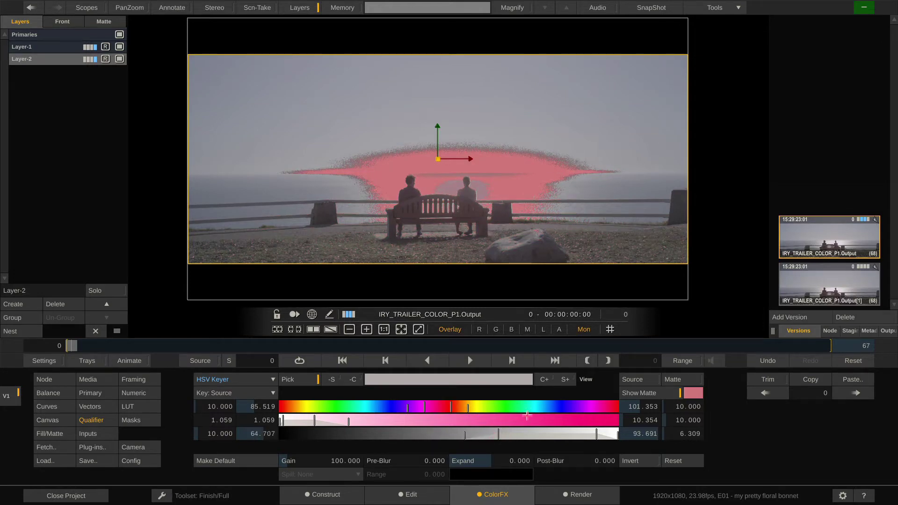
{"action": "left_click_drag", "start_coordinate": [454, 409], "coordinate": [384, 409]}
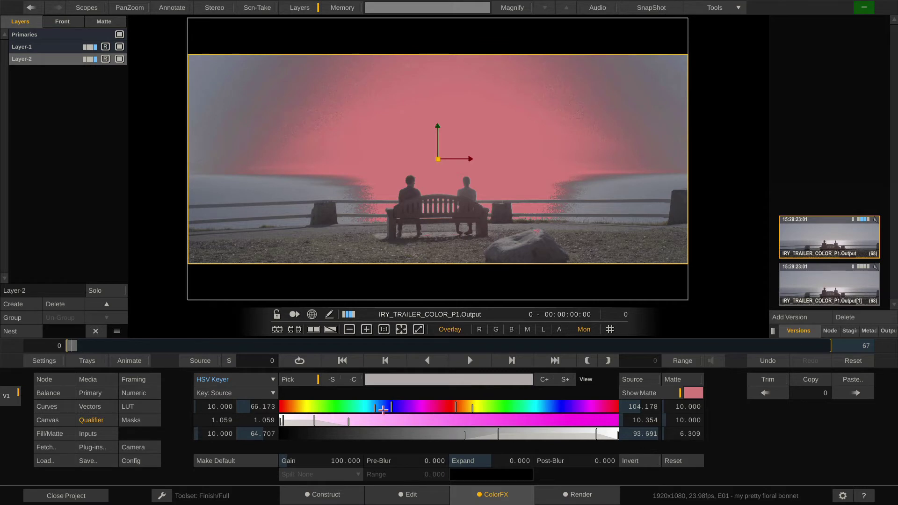
{"action": "left_click_drag", "start_coordinate": [385, 409], "coordinate": [379, 410]}
View Layer-2's key as an alpha matte, switching the layer off and on to compare.
{"action": "left_click", "coordinate": [651, 393]}
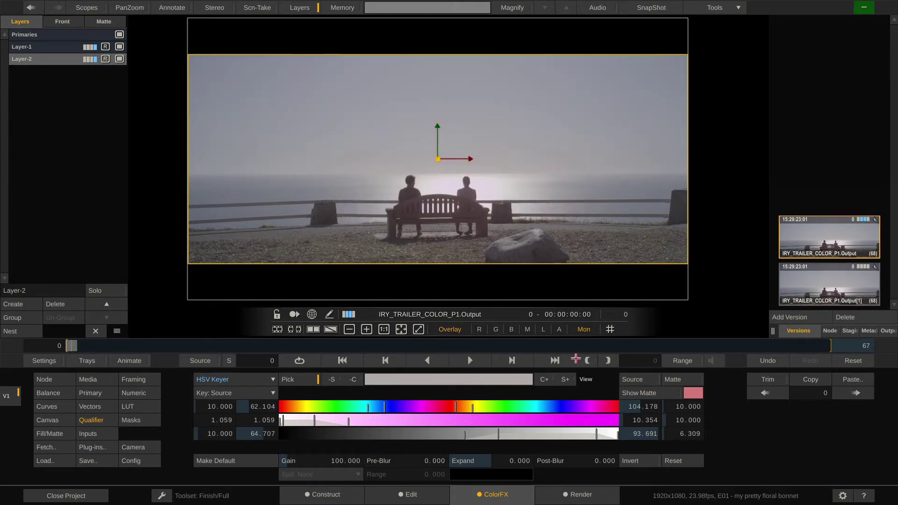
{"action": "left_click", "coordinate": [559, 331]}
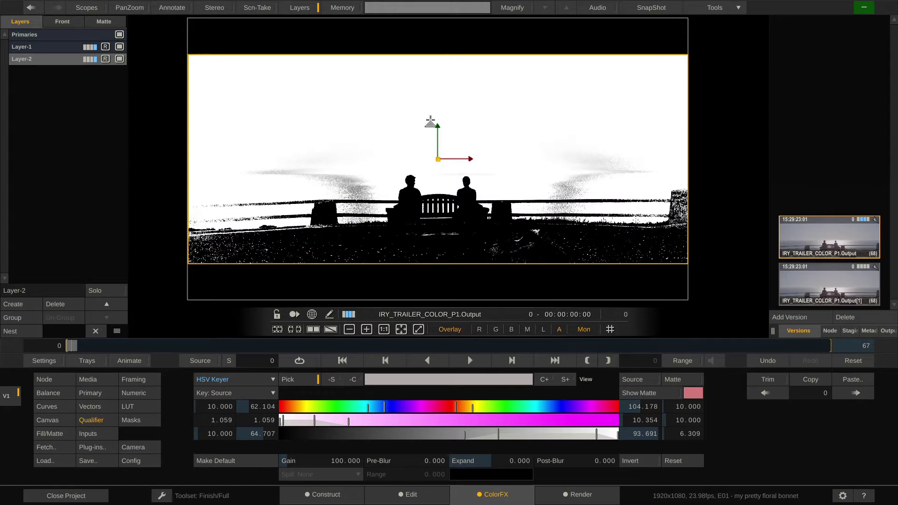
{"action": "left_click", "coordinate": [119, 59]}
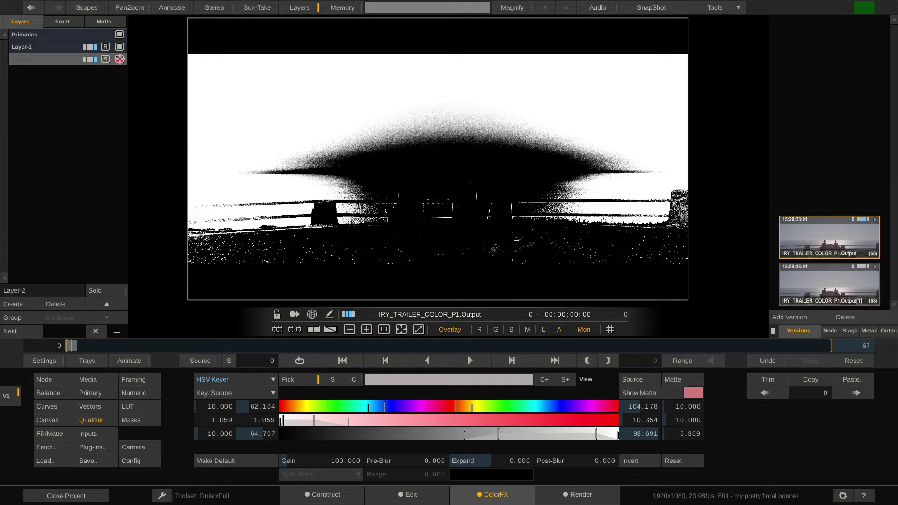
{"action": "left_click", "coordinate": [119, 58]}
{"action": "left_click", "coordinate": [120, 59]}
{"action": "left_click", "coordinate": [120, 58]}
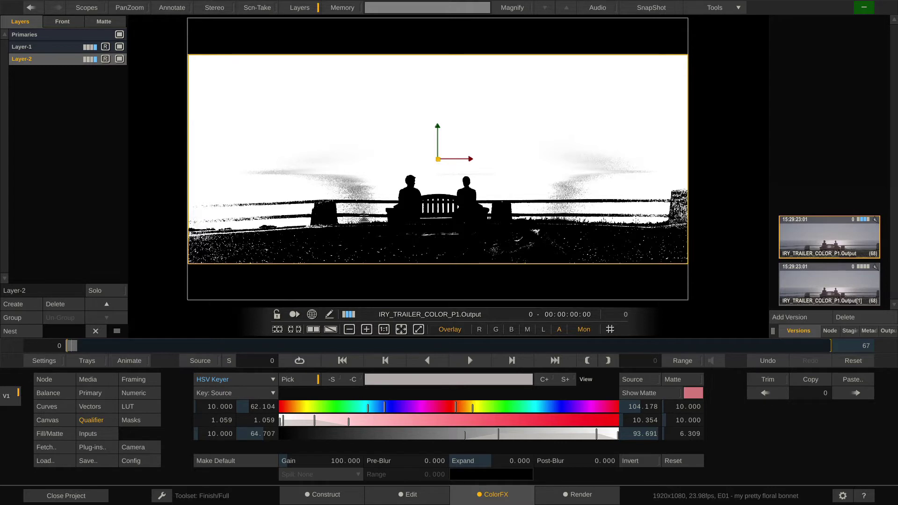
Refine Layer-2's key to hue 65.418–103.210 and luminance 66.564–93.691, then show colour.
{"action": "left_click_drag", "start_coordinate": [461, 408], "coordinate": [459, 408]}
{"action": "mouse_move", "coordinate": [378, 408]}
{"action": "left_mouse_down"}
{"action": "mouse_move", "coordinate": [369, 407]}
{"action": "mouse_move", "coordinate": [383, 408]}
{"action": "left_mouse_up"}
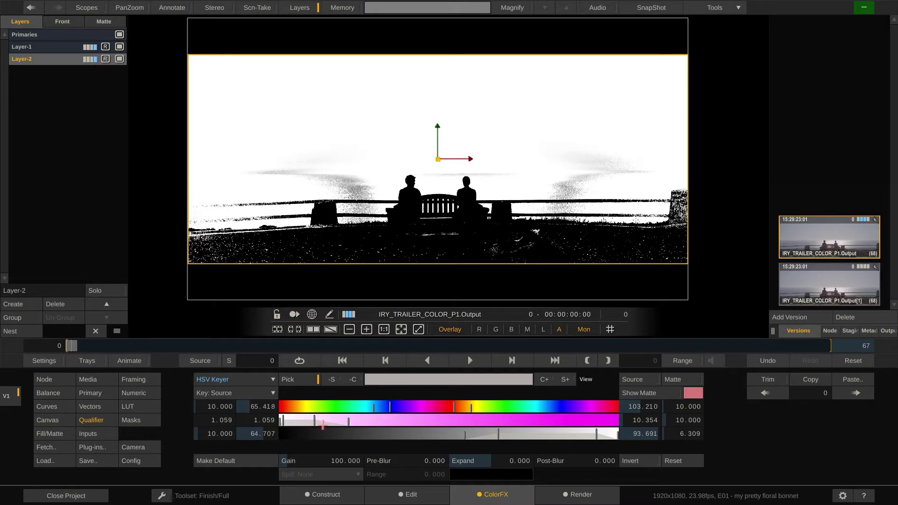
{"action": "left_click_drag", "start_coordinate": [322, 425], "coordinate": [340, 424]}
{"action": "mouse_move", "coordinate": [491, 436]}
{"action": "left_mouse_down"}
{"action": "mouse_move", "coordinate": [479, 436]}
{"action": "mouse_move", "coordinate": [500, 436]}
{"action": "left_mouse_up"}
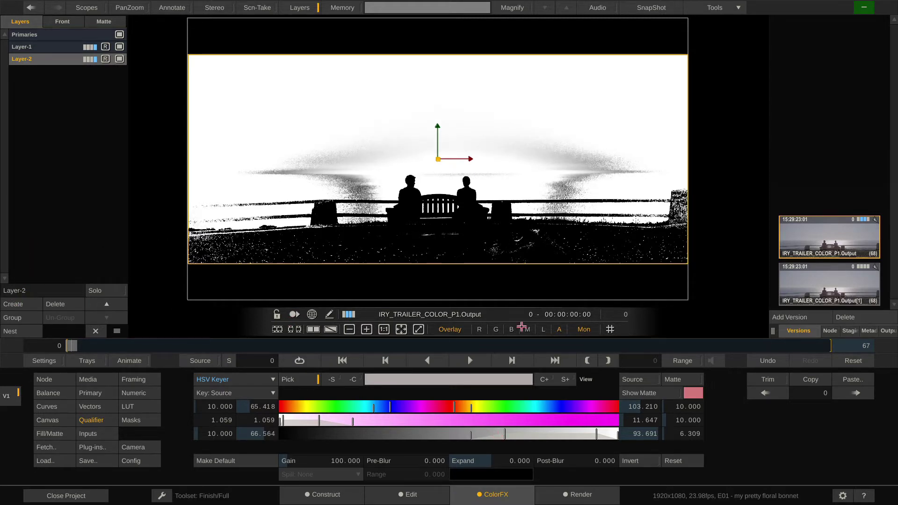
{"action": "left_click", "coordinate": [560, 330]}
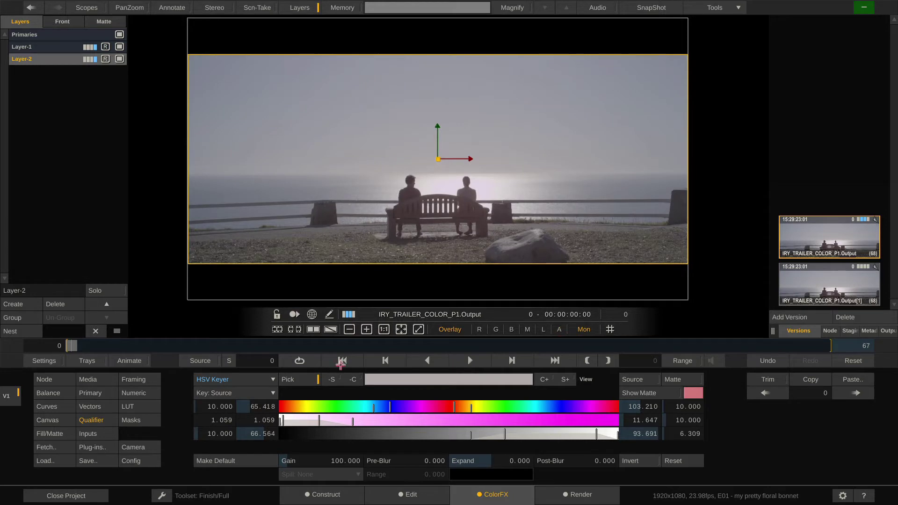
Create Layer-3 with an HSV Keyer sampled on the sky, viewed as an alpha matte.
{"action": "left_click", "coordinate": [15, 304]}
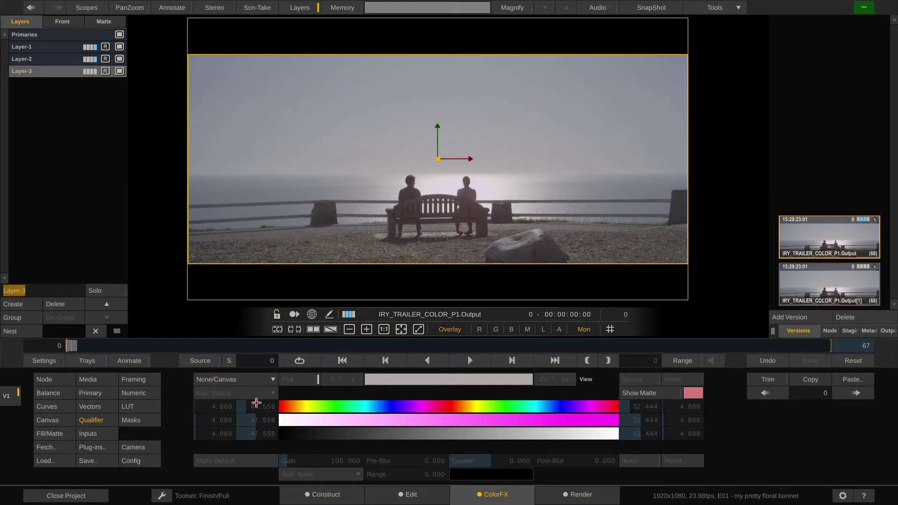
{"action": "left_click", "coordinate": [259, 382]}
{"action": "left_click", "coordinate": [251, 401]}
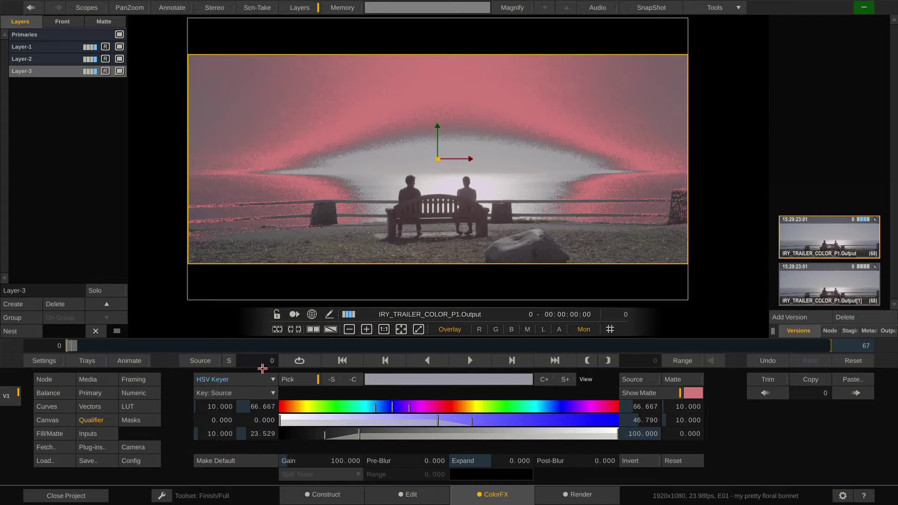
{"action": "left_click_drag", "start_coordinate": [341, 152], "coordinate": [341, 148]}
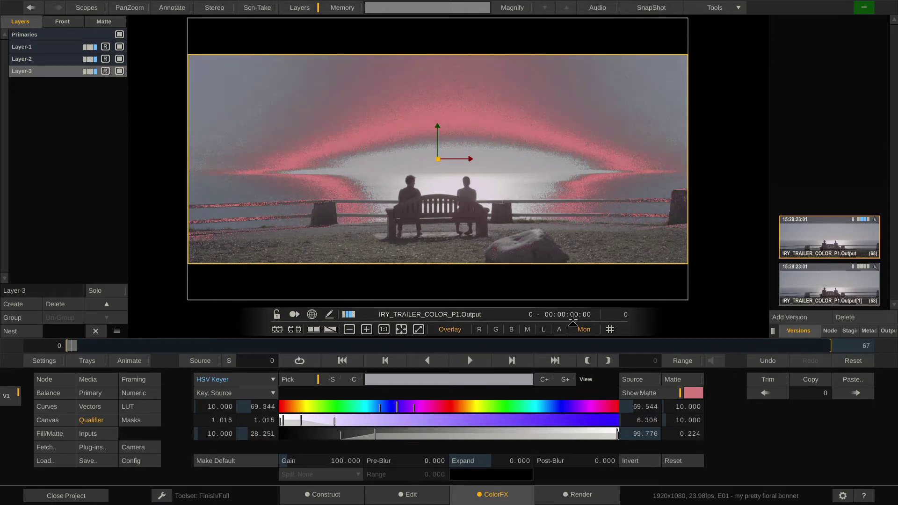
{"action": "left_click", "coordinate": [660, 392]}
{"action": "left_click", "coordinate": [559, 329]}
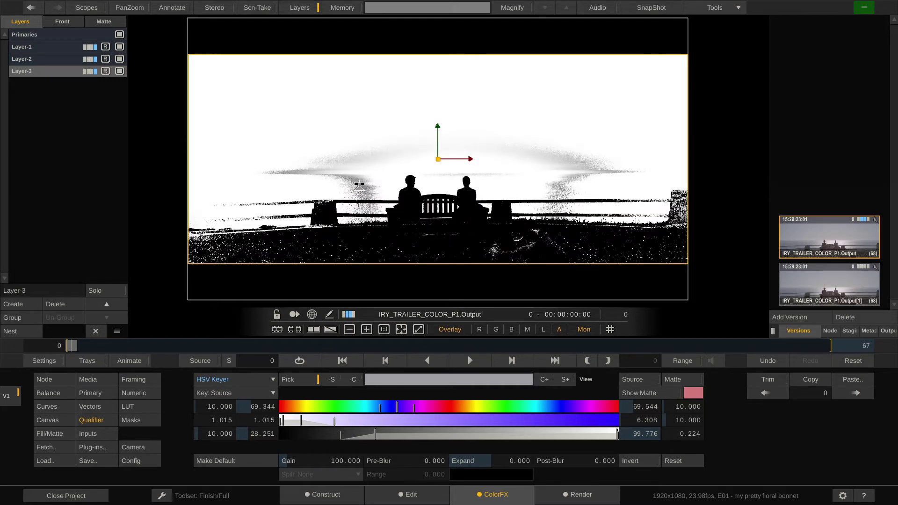
Refine Layer-3's key to hue 71.913–84.826, saturation 0.243–1.770, luminance 58.743–97.237.
{"action": "mouse_move", "coordinate": [359, 186]}
{"action": "left_mouse_down"}
{"action": "mouse_move", "coordinate": [357, 133]}
{"action": "mouse_move", "coordinate": [358, 187]}
{"action": "left_mouse_up"}
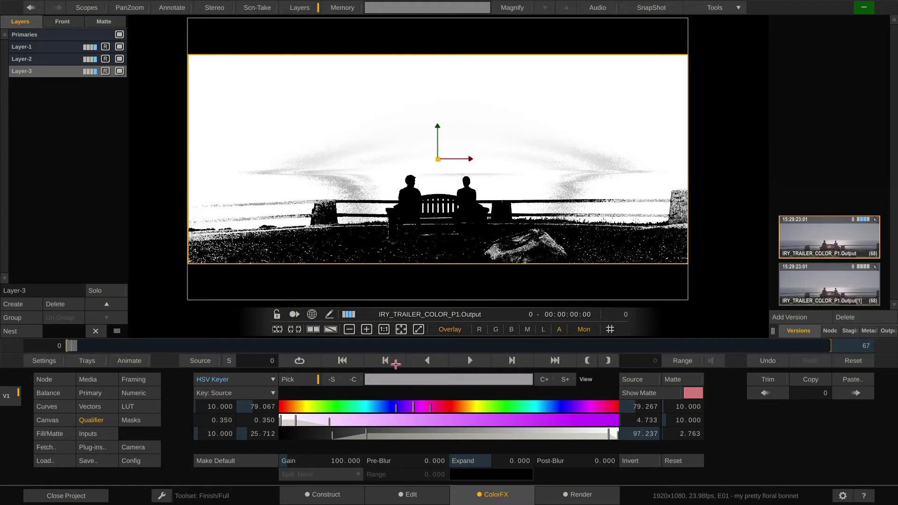
{"action": "left_click_drag", "start_coordinate": [408, 407], "coordinate": [427, 408]}
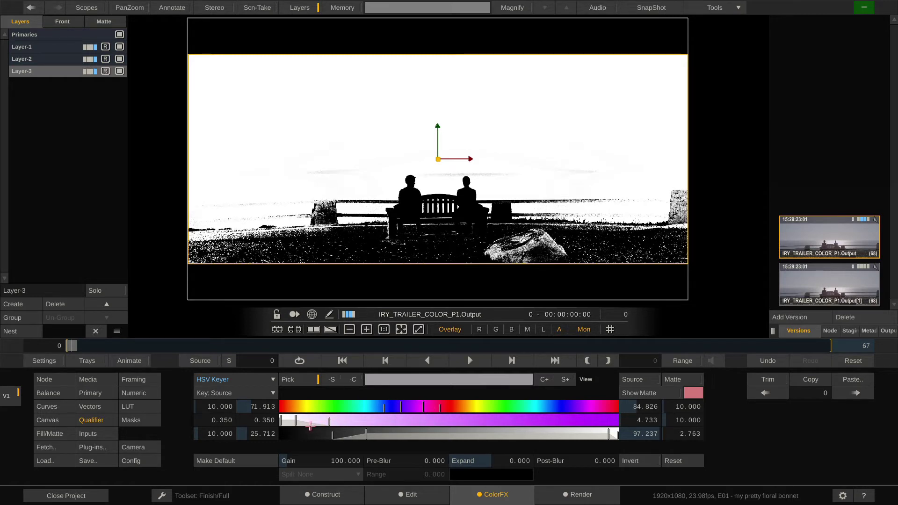
{"action": "left_click_drag", "start_coordinate": [314, 423], "coordinate": [304, 423]}
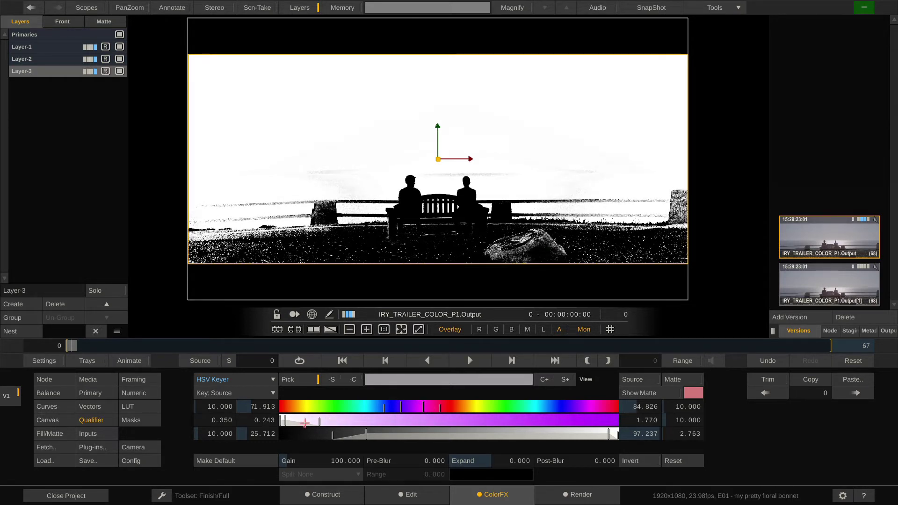
{"action": "left_click_drag", "start_coordinate": [351, 439], "coordinate": [463, 444]}
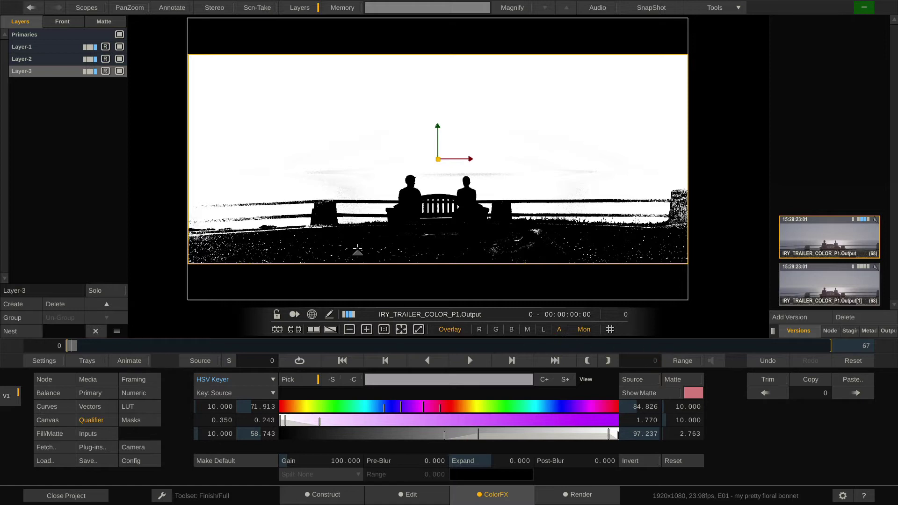
Switch Layer-3, Layer-2 and Layer-1 off in turn, then back on, to compare the matte.
{"action": "left_click", "coordinate": [120, 71]}
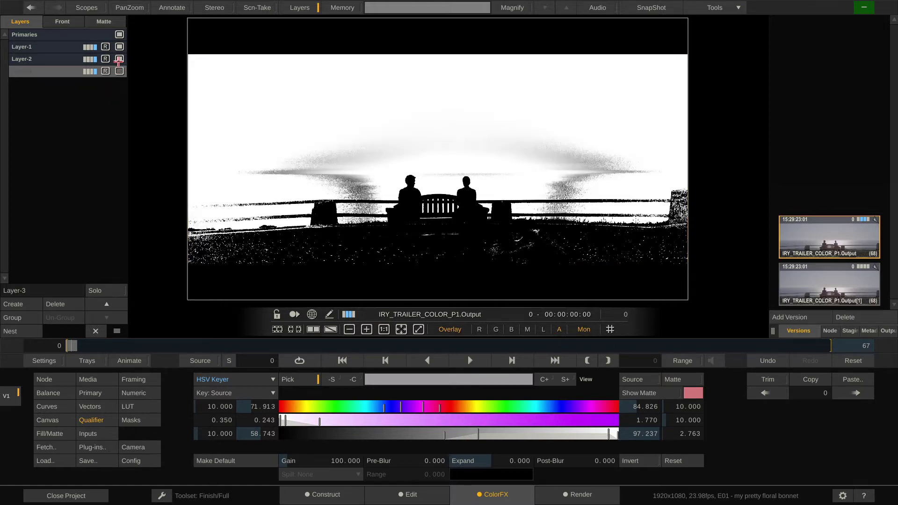
{"action": "left_click", "coordinate": [120, 59]}
{"action": "left_click", "coordinate": [119, 46]}
{"action": "left_click", "coordinate": [119, 46]}
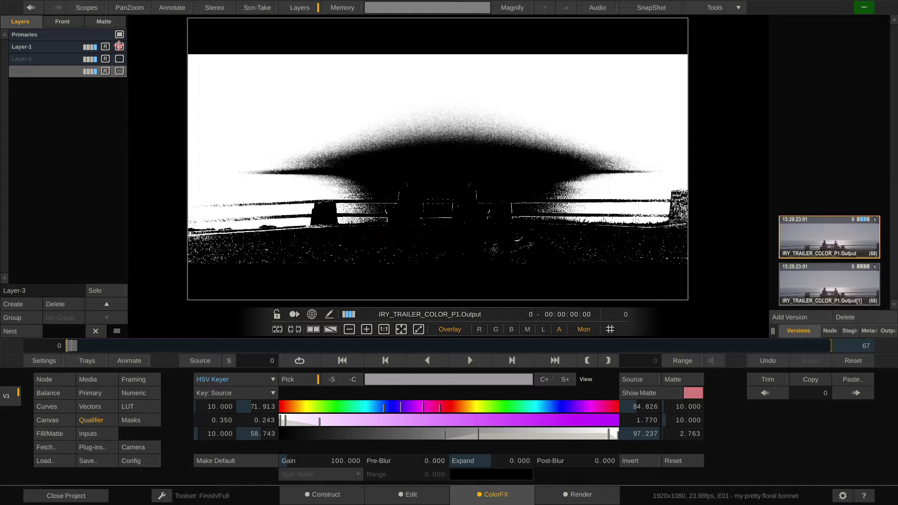
{"action": "left_click", "coordinate": [119, 59]}
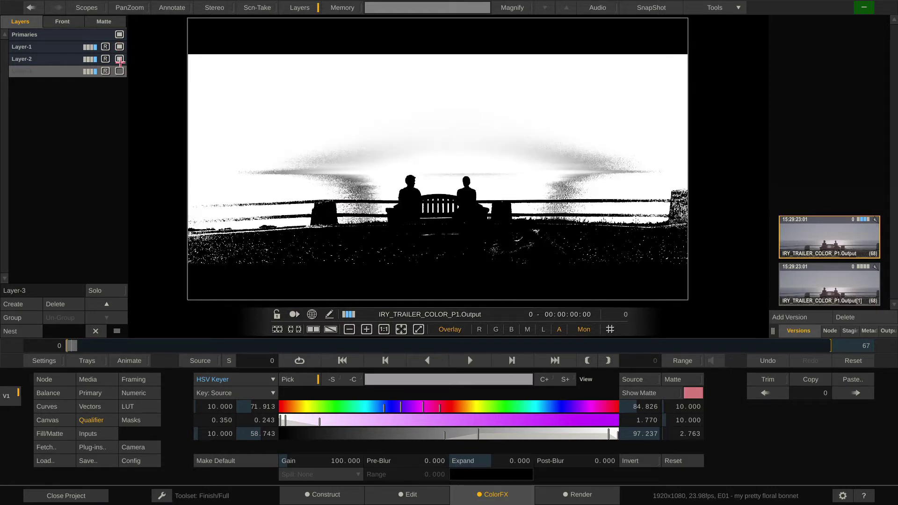
{"action": "left_click", "coordinate": [119, 71]}
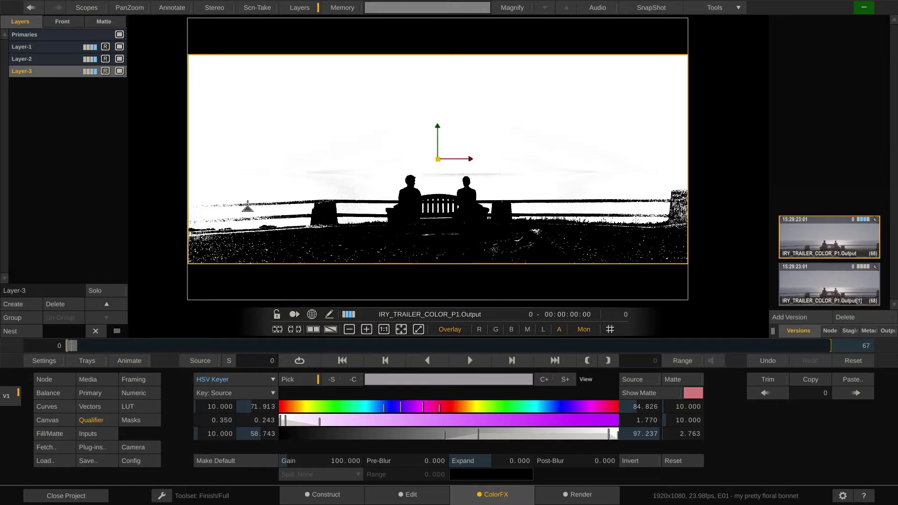
Add Layer-4 with a Luminance Keyer sampled on the shoreline, reshaping its curve to key the dark foreground.
{"action": "left_click", "coordinate": [558, 329]}
{"action": "left_click", "coordinate": [13, 305]}
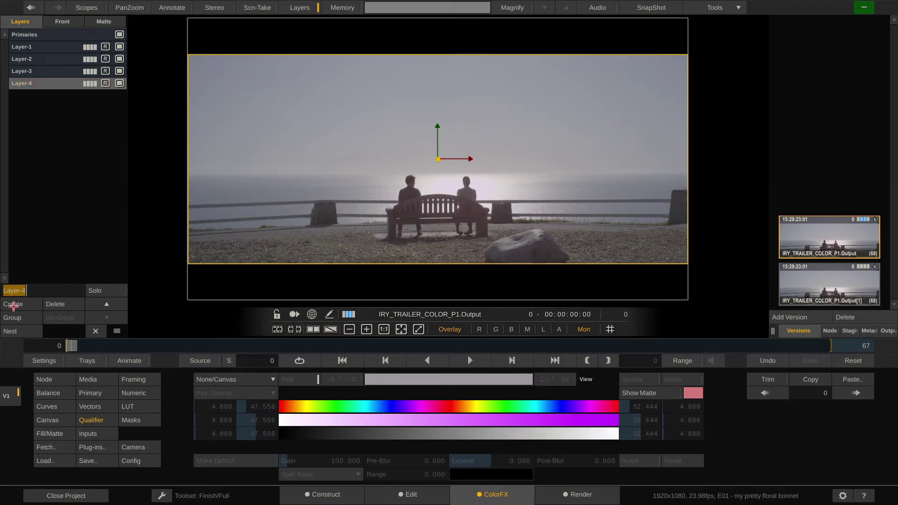
{"action": "left_click", "coordinate": [233, 379]}
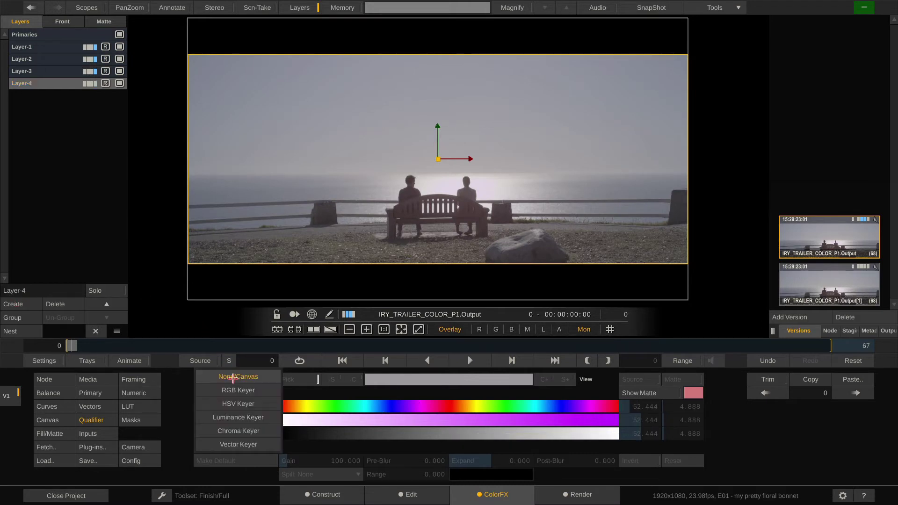
{"action": "left_click", "coordinate": [256, 418]}
{"action": "left_click", "coordinate": [200, 208]}
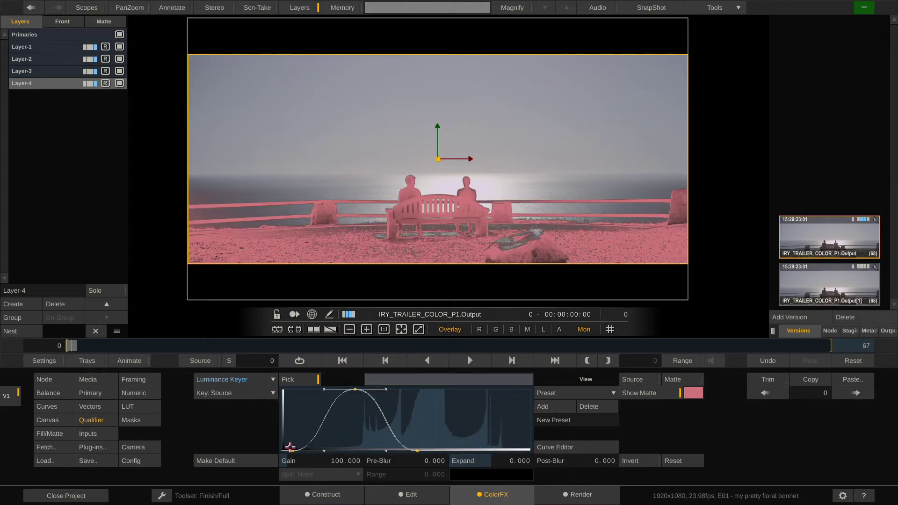
{"action": "left_click_drag", "start_coordinate": [291, 451], "coordinate": [270, 384]}
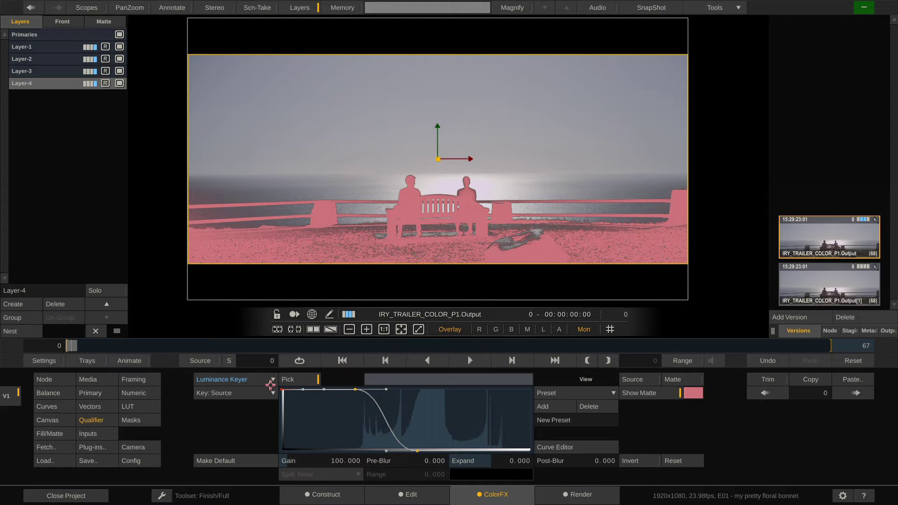
{"action": "mouse_move", "coordinate": [356, 389]}
{"action": "left_mouse_down"}
{"action": "mouse_move", "coordinate": [333, 390]}
{"action": "mouse_move", "coordinate": [346, 390]}
{"action": "left_mouse_up"}
{"action": "left_click_drag", "start_coordinate": [417, 450], "coordinate": [391, 449]}
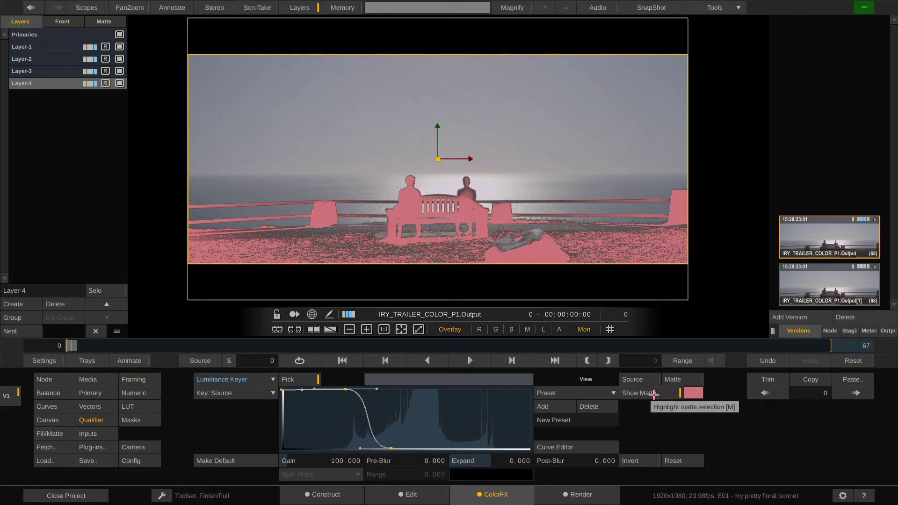
Inspect Layer-4's luminance key as a matte and alpha channel, ending on the colour image.
{"action": "left_click", "coordinate": [640, 393]}
{"action": "key", "text": "m"}
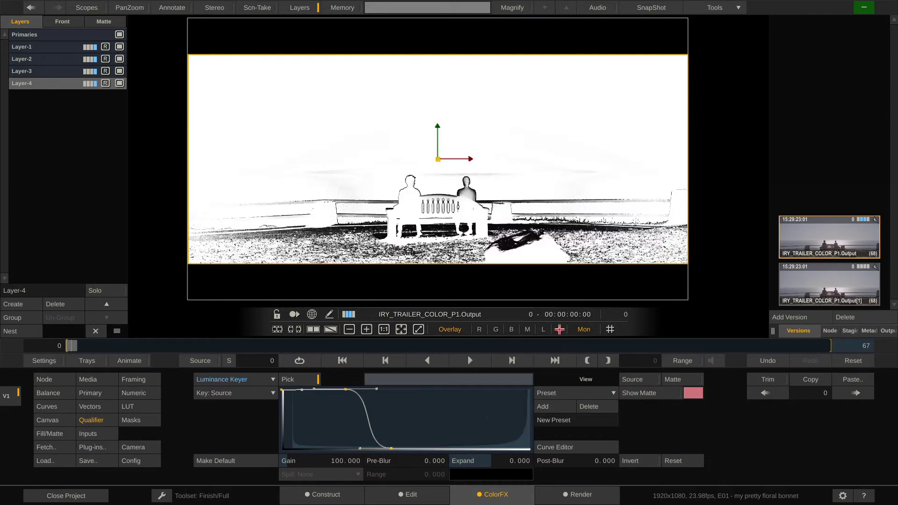
{"action": "left_click", "coordinate": [650, 395]}
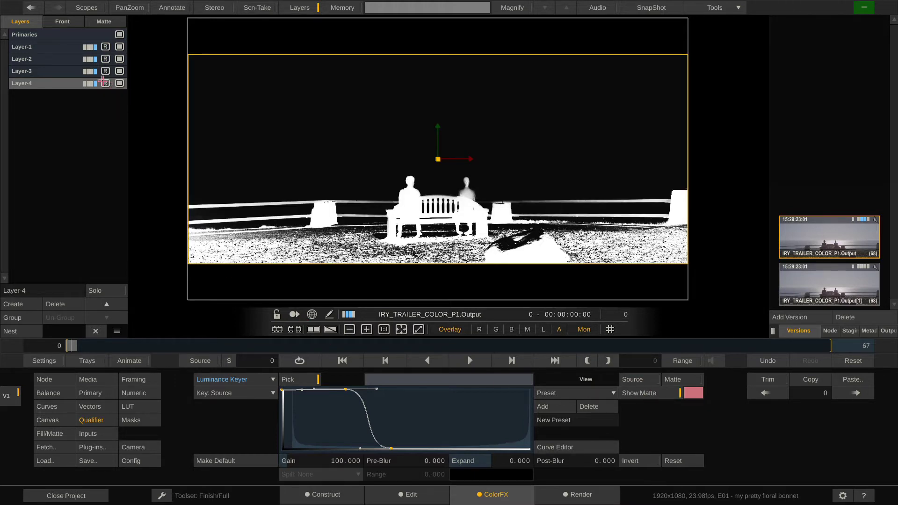
{"action": "left_click", "coordinate": [648, 394]}
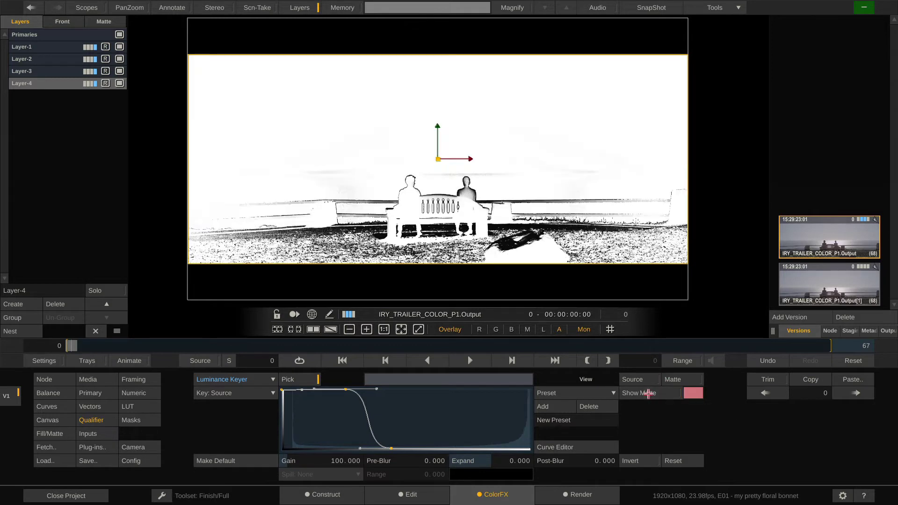
{"action": "left_click", "coordinate": [558, 330]}
{"action": "left_click", "coordinate": [559, 330]}
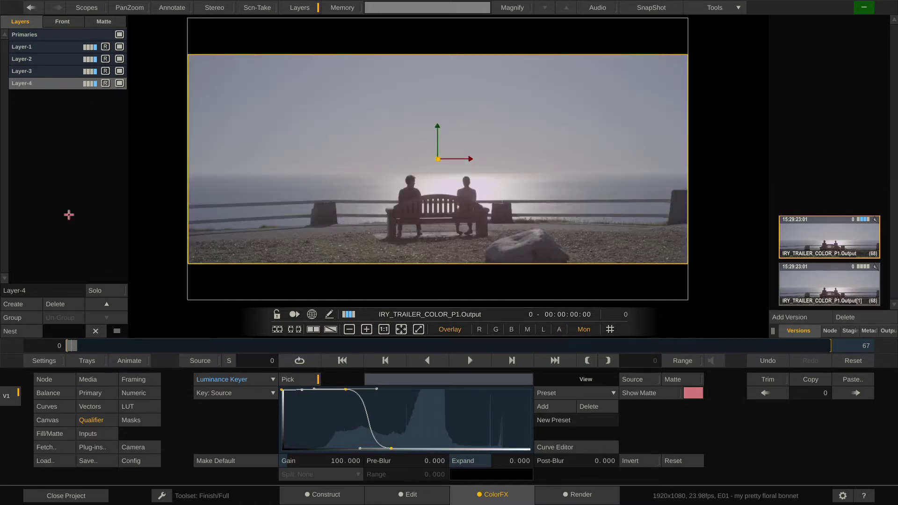
In the Matte tab, set Layer-4's blend mode to Subtract and toggle it to compare the alpha.
{"action": "left_click", "coordinate": [104, 21]}
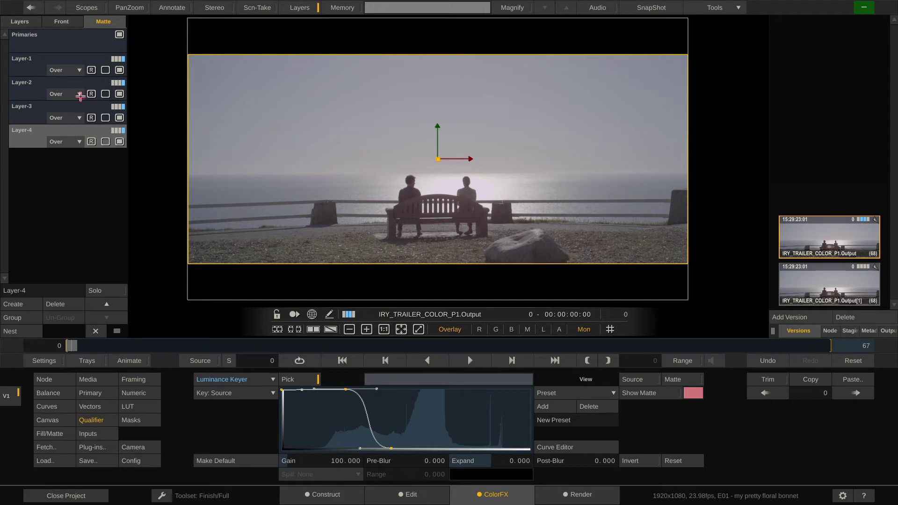
{"action": "left_click", "coordinate": [559, 329]}
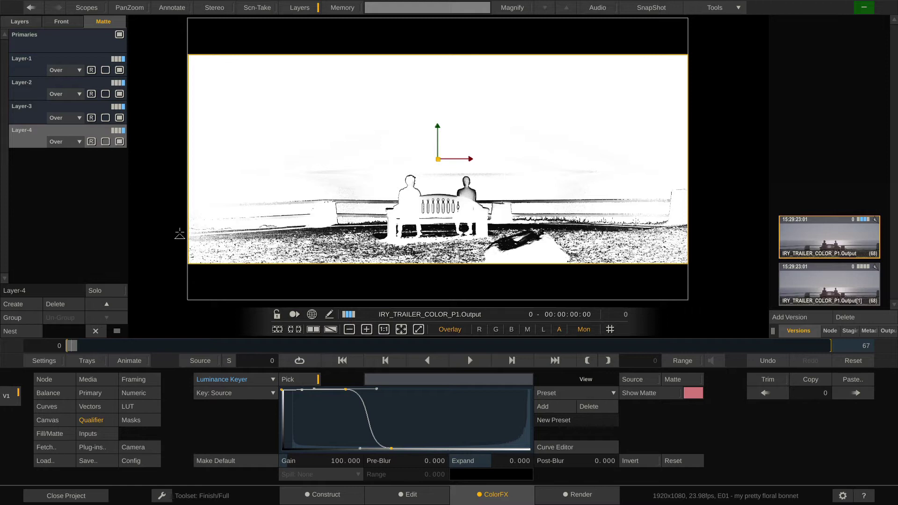
{"action": "left_click", "coordinate": [75, 143]}
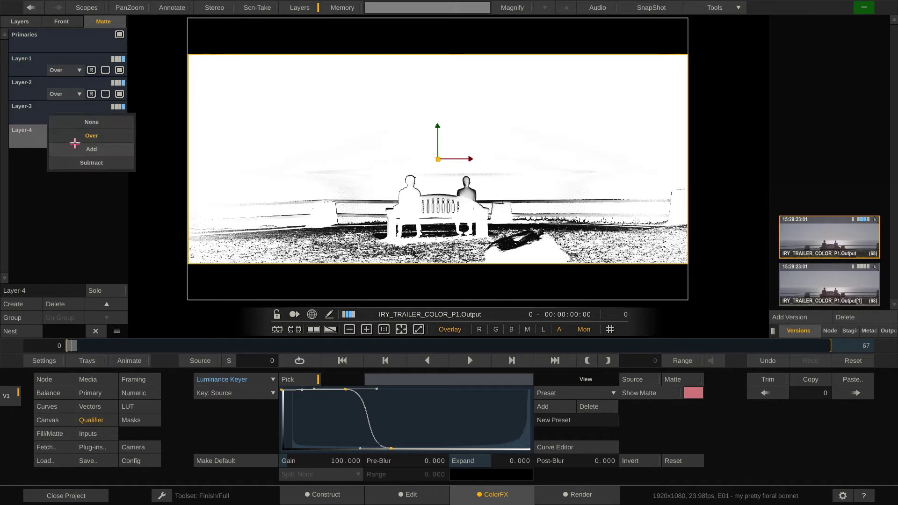
{"action": "left_click", "coordinate": [96, 164]}
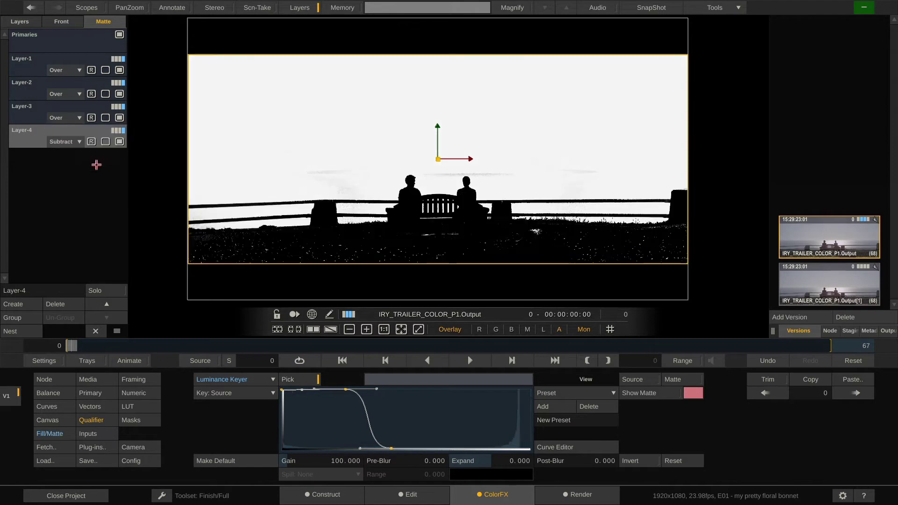
{"action": "left_click", "coordinate": [119, 141]}
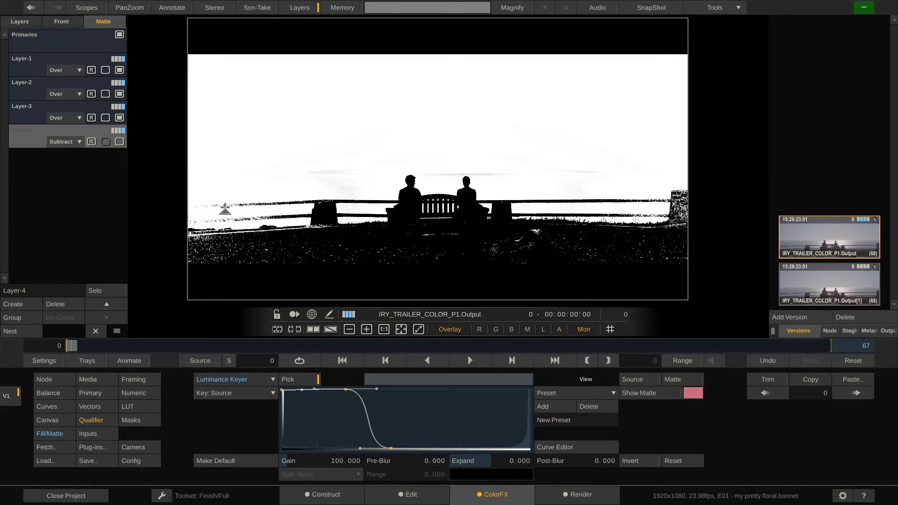
{"action": "left_click", "coordinate": [119, 141]}
{"action": "left_click", "coordinate": [119, 141]}
{"action": "left_click", "coordinate": [119, 141]}
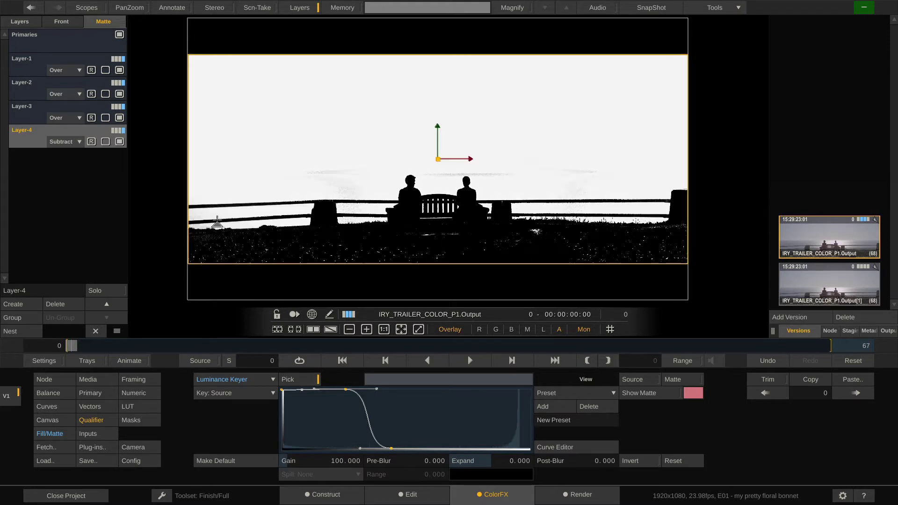
Add a test Layer-5 with matte blend None, delete it, and return to the colour image.
{"action": "left_click", "coordinate": [7, 304]}
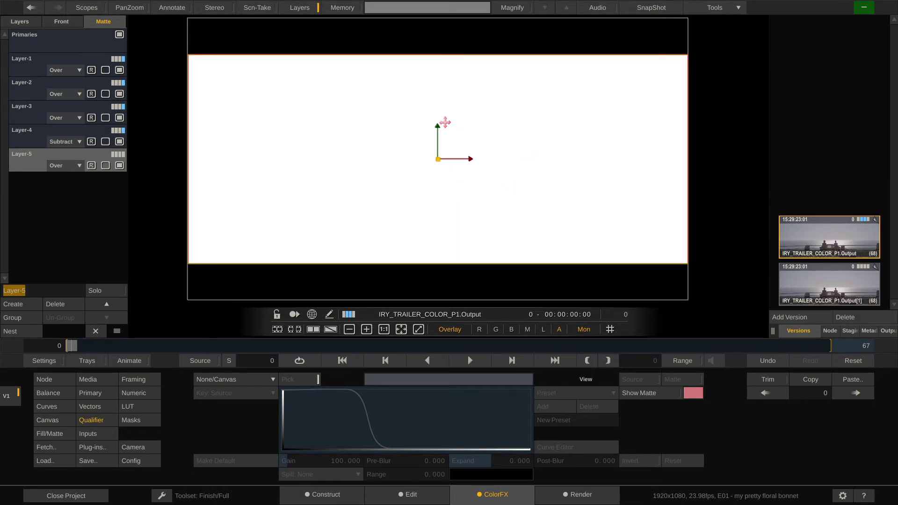
{"action": "left_click", "coordinate": [70, 168]}
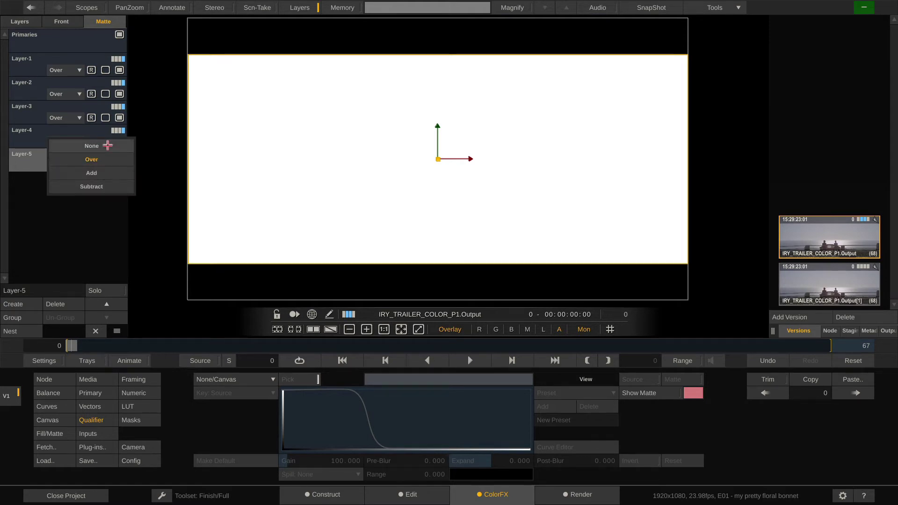
{"action": "left_click", "coordinate": [107, 146]}
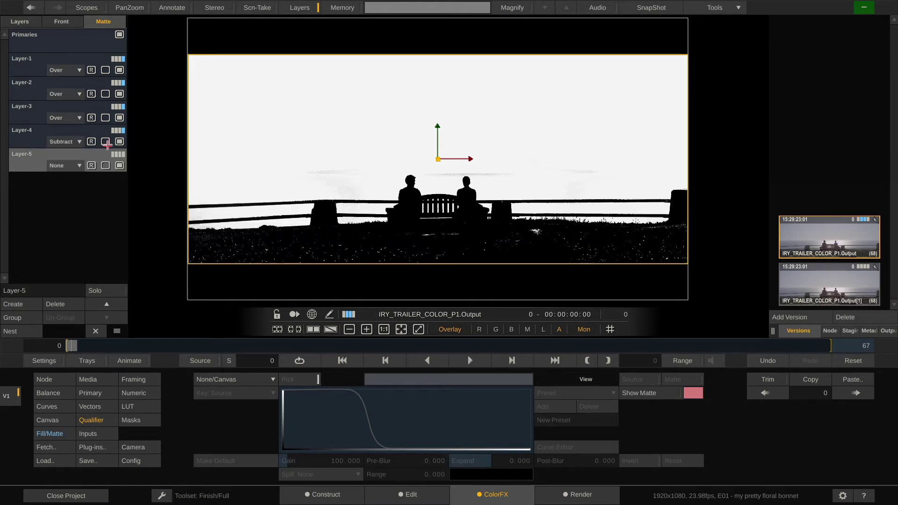
{"action": "left_click", "coordinate": [51, 306]}
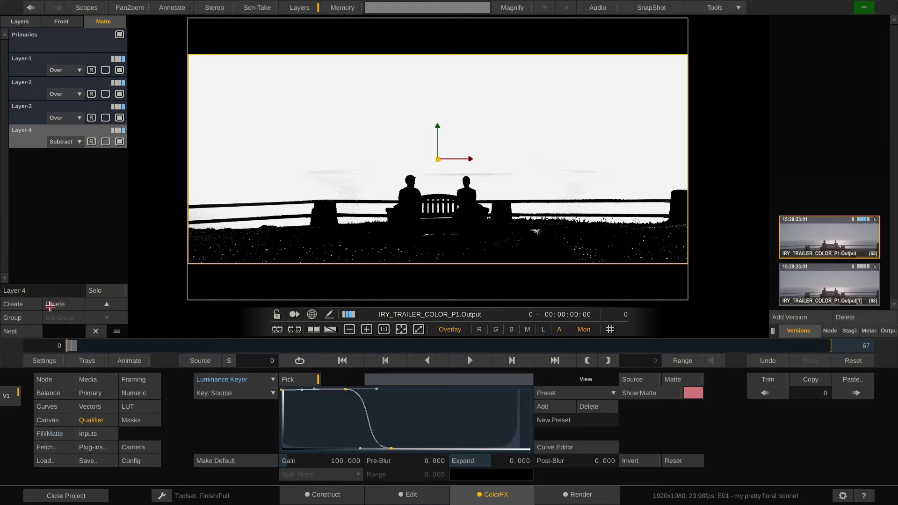
{"action": "left_click", "coordinate": [563, 329]}
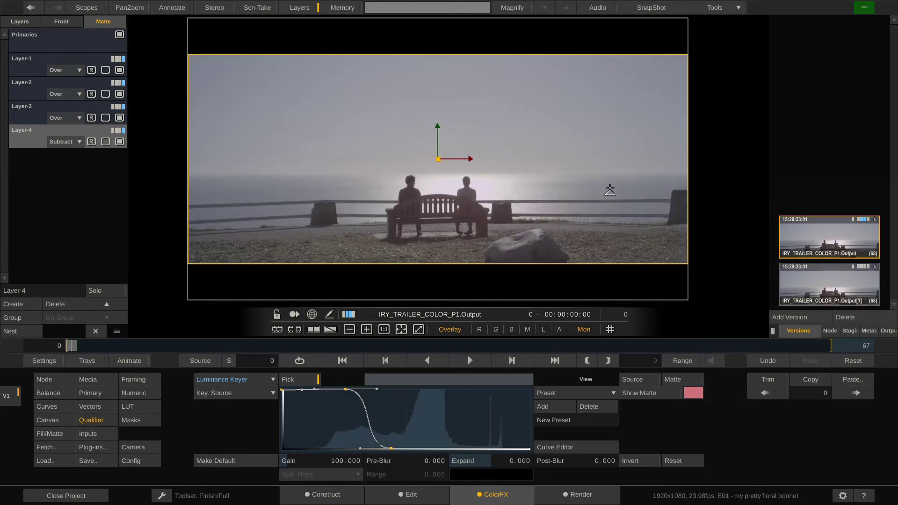
Switch to the Output[1] version and create a layer there.
{"action": "left_click", "coordinate": [825, 283]}
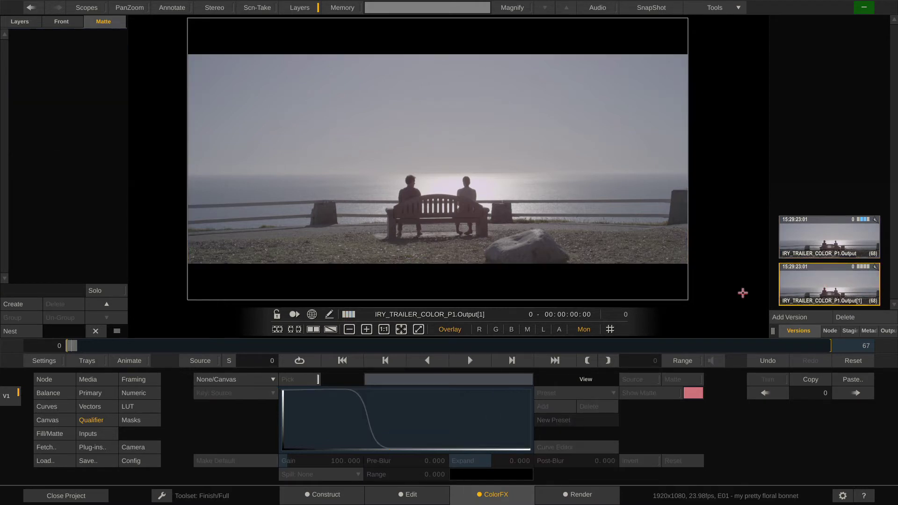
{"action": "left_click", "coordinate": [6, 304]}
{"action": "left_click", "coordinate": [26, 21]}
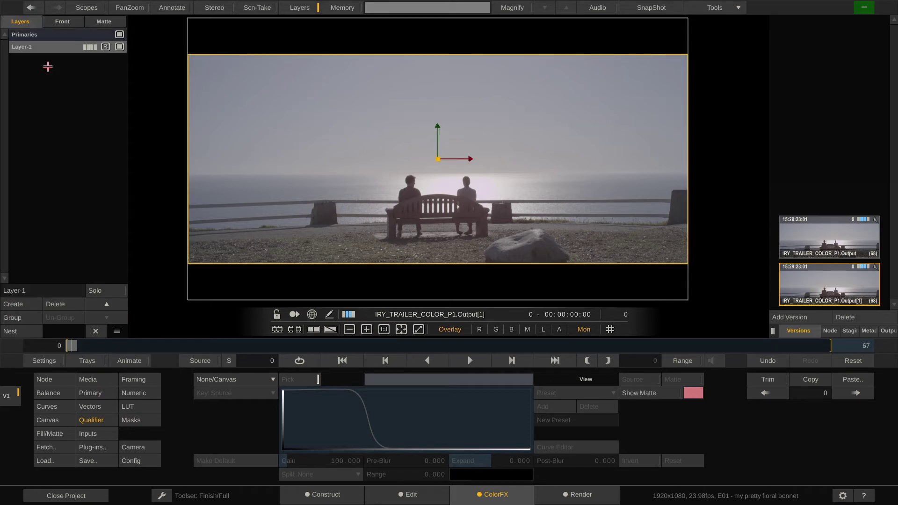
Set Layer-1's gamma master to 0.839 and post-colour saturation to 118.568, then add Layer-2.
{"action": "left_click", "coordinate": [90, 395]}
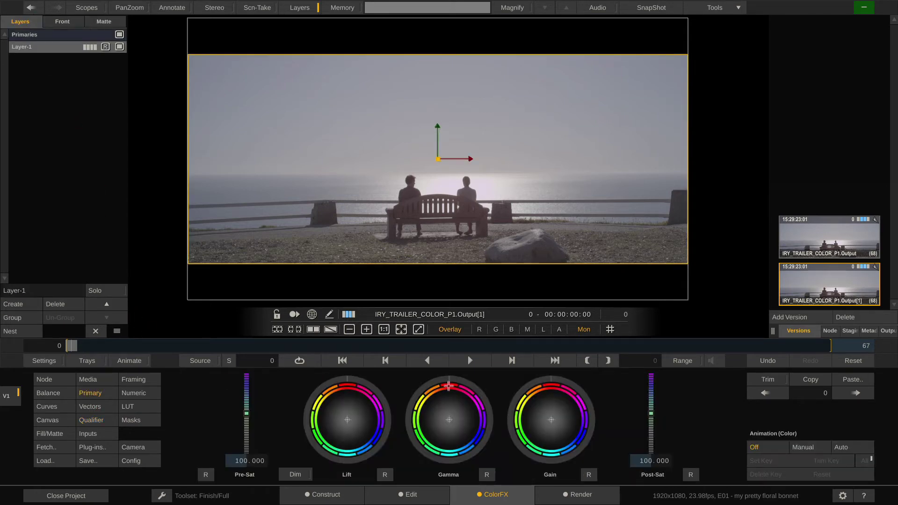
{"action": "left_click_drag", "start_coordinate": [454, 379], "coordinate": [424, 421]}
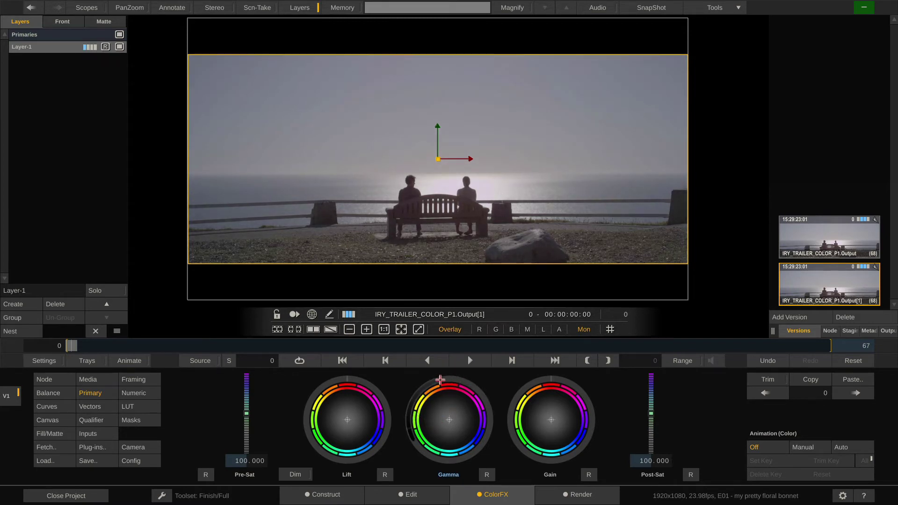
{"action": "left_click", "coordinate": [131, 391]}
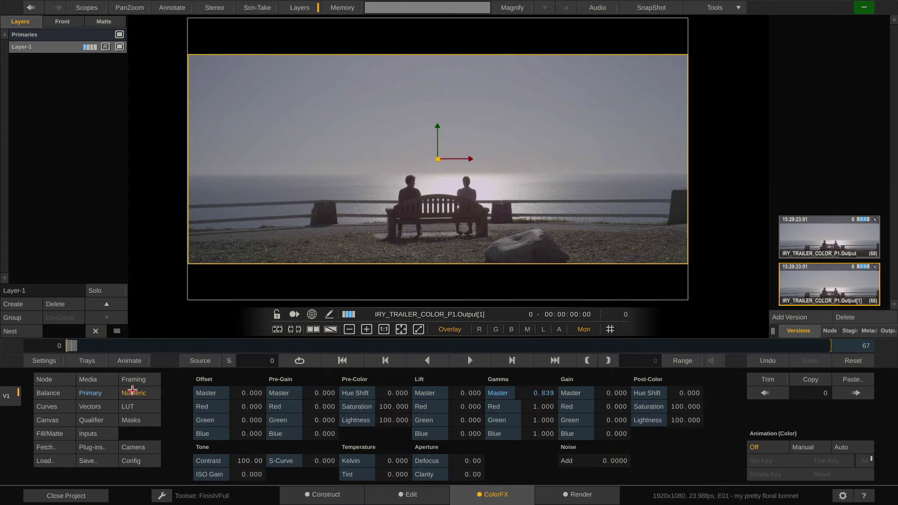
{"action": "left_click_drag", "start_coordinate": [679, 408], "coordinate": [675, 401]}
{"action": "left_click", "coordinate": [11, 305]}
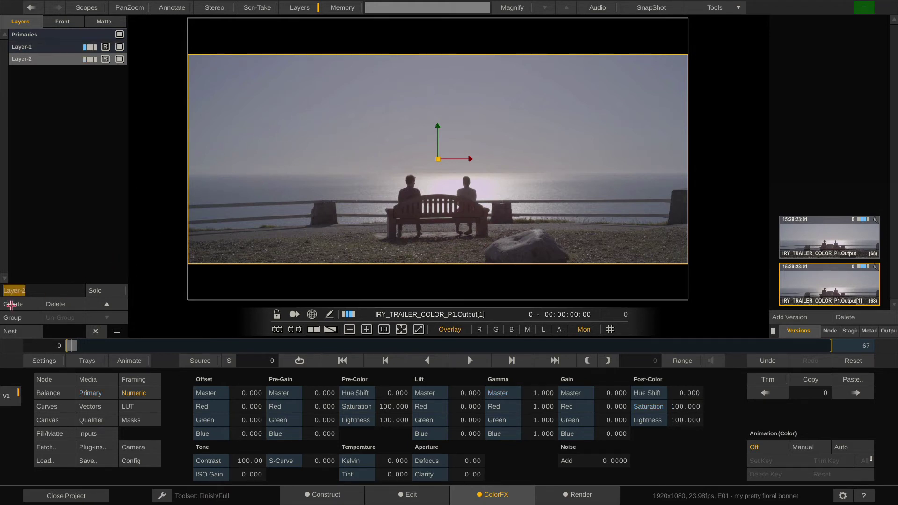
Set the Output version as Layer-2's matte, with Grade on and the alpha channel as source.
{"action": "left_click", "coordinate": [49, 433]}
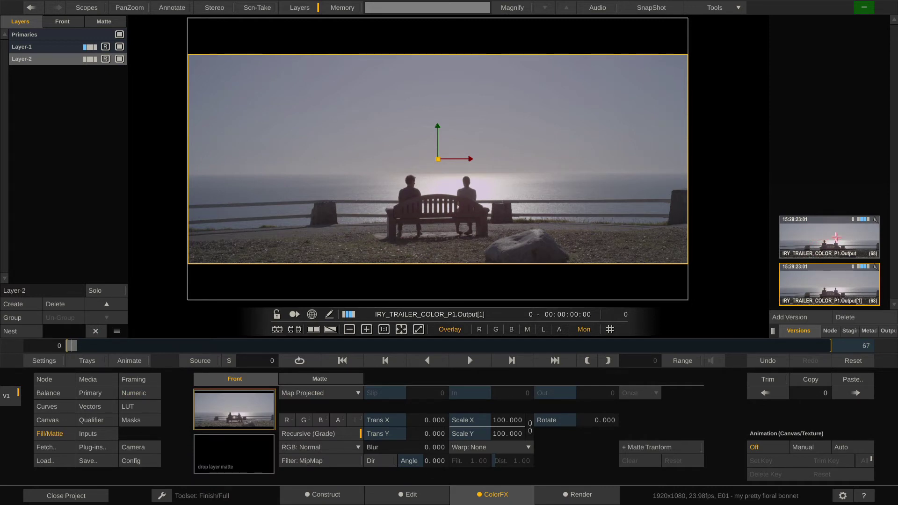
{"action": "left_click_drag", "start_coordinate": [836, 237], "coordinate": [231, 456]}
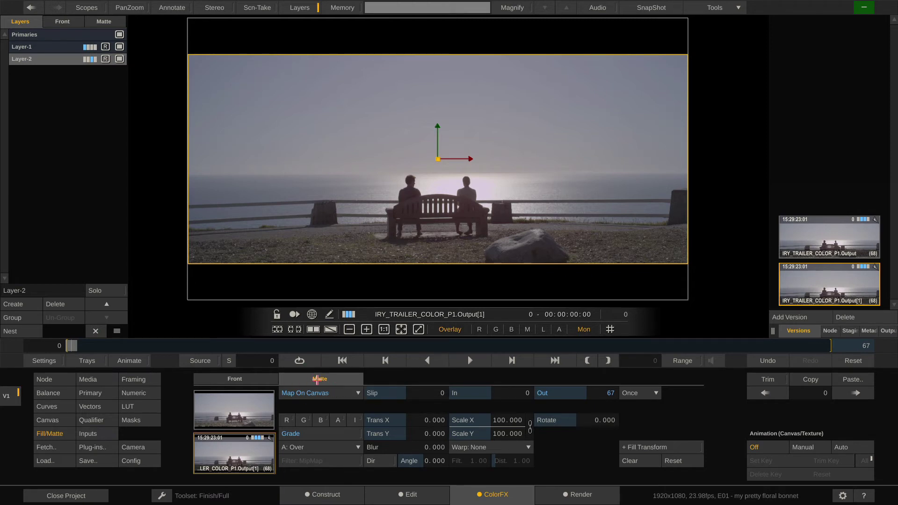
{"action": "left_click", "coordinate": [240, 380]}
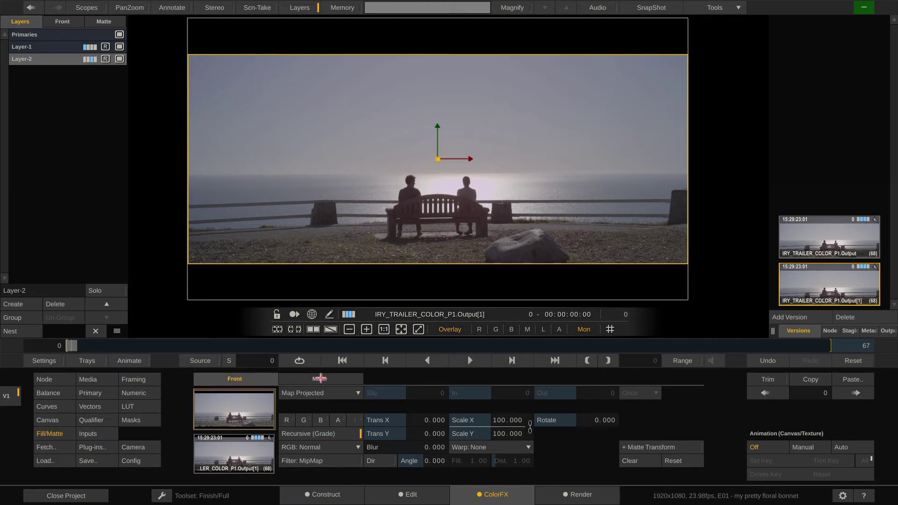
{"action": "left_click", "coordinate": [321, 379]}
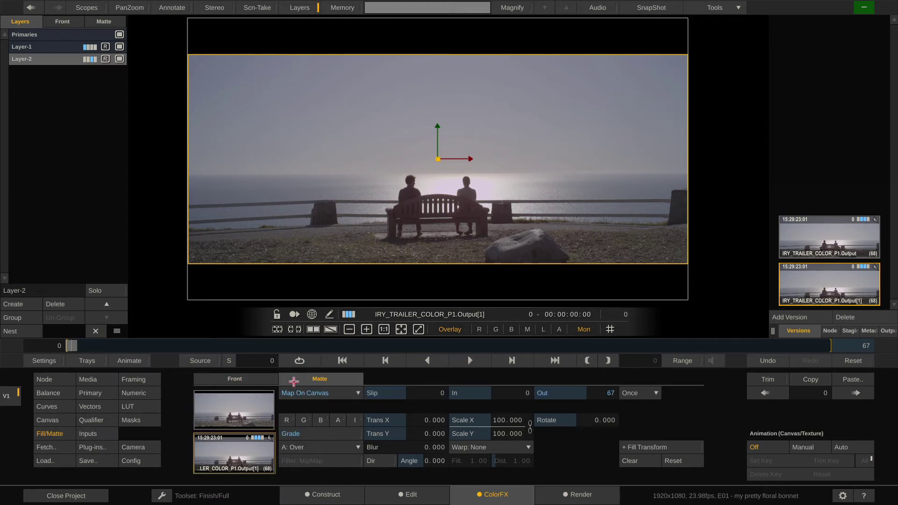
{"action": "left_click", "coordinate": [261, 379]}
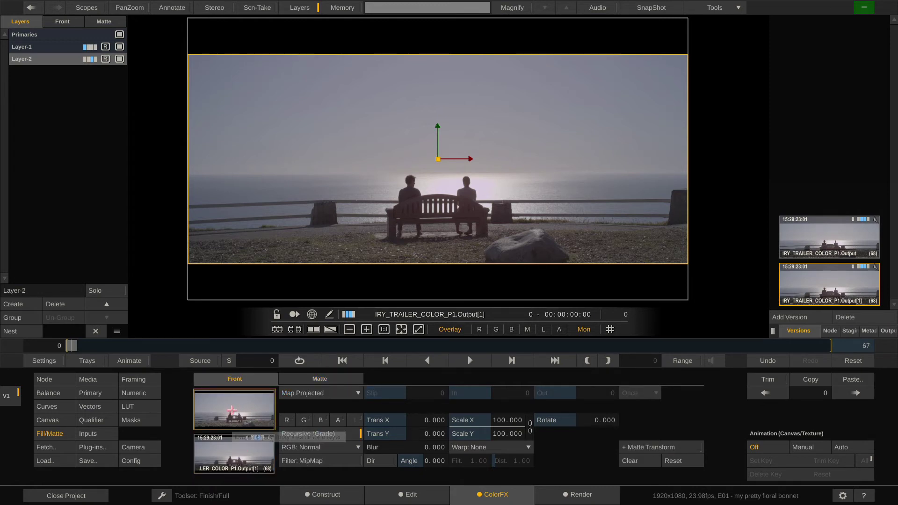
{"action": "left_click", "coordinate": [310, 381]}
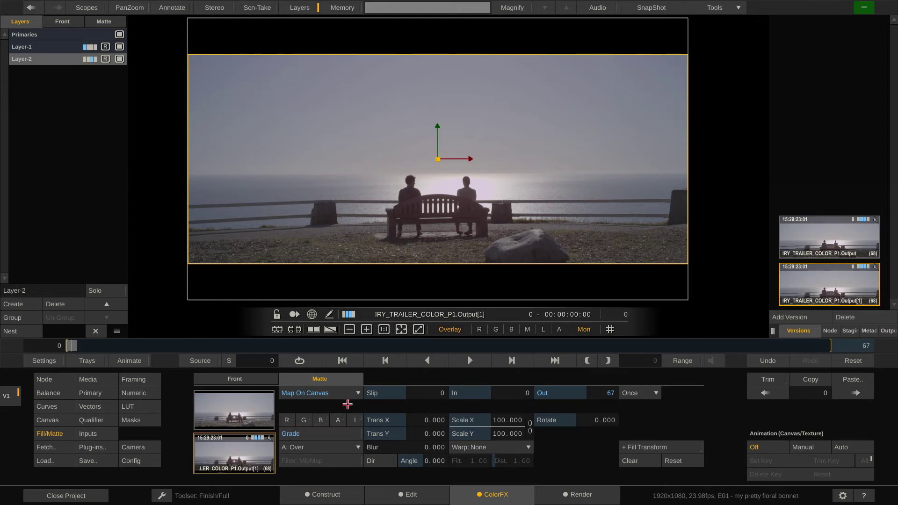
{"action": "left_click", "coordinate": [325, 433]}
{"action": "left_click", "coordinate": [339, 419]}
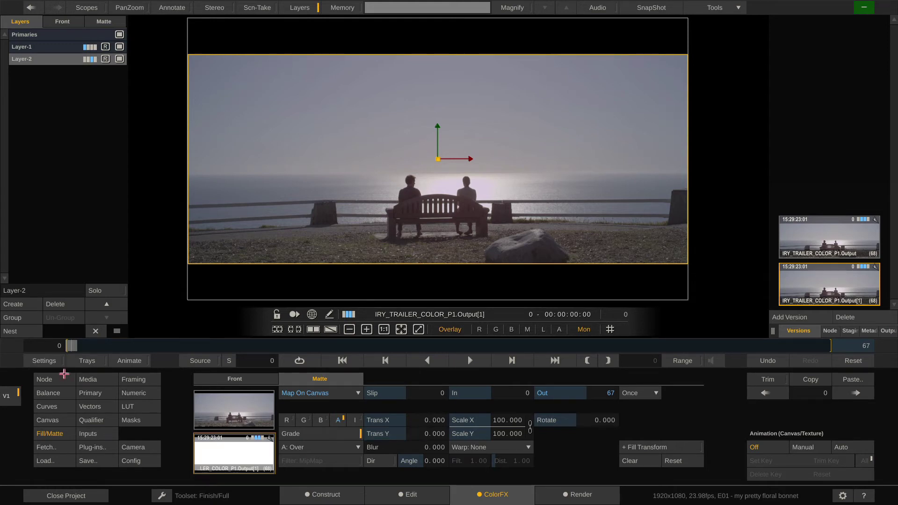
Grade Layer-2: Gamma Master about 0.65, Saturation 134.452, S-Curve about 9.7.
{"action": "left_click", "coordinate": [134, 392]}
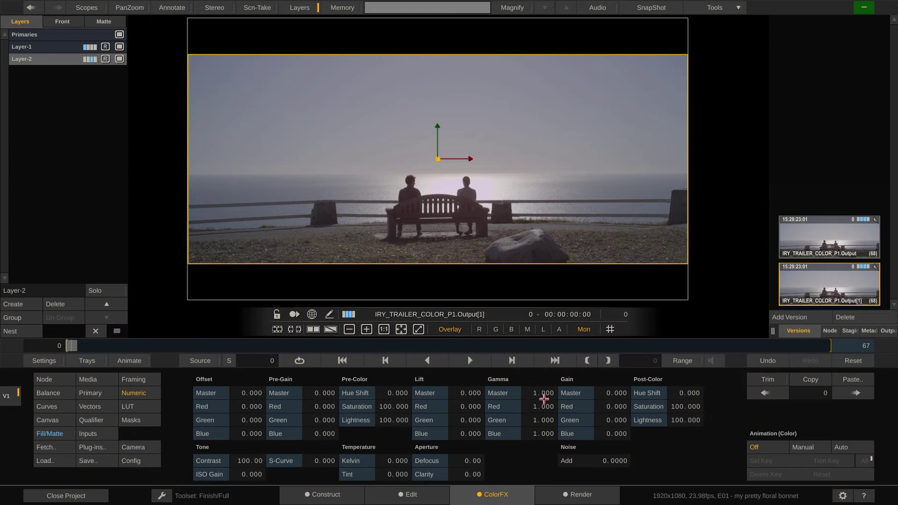
{"action": "mouse_move", "coordinate": [539, 392]}
{"action": "left_mouse_down"}
{"action": "mouse_move", "coordinate": [503, 383]}
{"action": "mouse_move", "coordinate": [624, 405]}
{"action": "mouse_move", "coordinate": [531, 449]}
{"action": "mouse_move", "coordinate": [501, 395]}
{"action": "mouse_move", "coordinate": [512, 410]}
{"action": "mouse_move", "coordinate": [521, 405]}
{"action": "mouse_move", "coordinate": [499, 427]}
{"action": "mouse_move", "coordinate": [545, 401]}
{"action": "mouse_move", "coordinate": [524, 426]}
{"action": "mouse_move", "coordinate": [517, 396]}
{"action": "mouse_move", "coordinate": [532, 399]}
{"action": "left_mouse_up"}
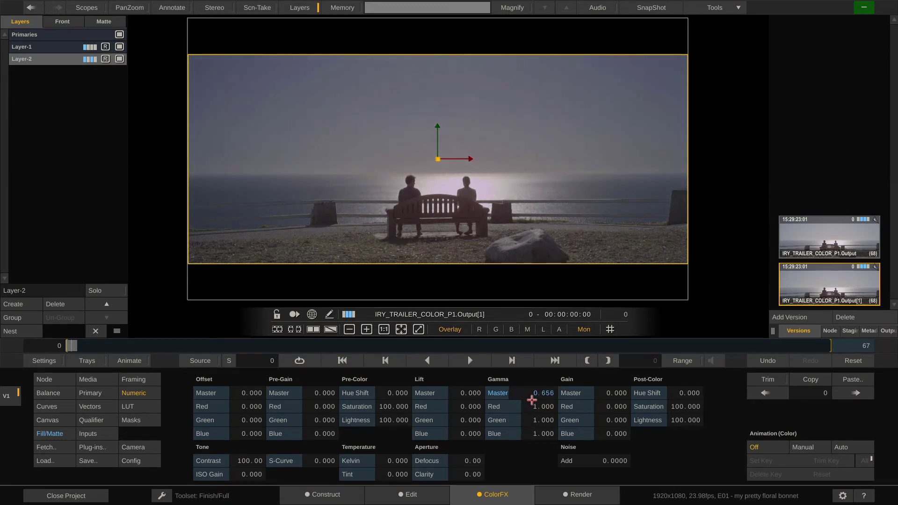
{"action": "left_click_drag", "start_coordinate": [680, 411], "coordinate": [681, 409]}
{"action": "left_click_drag", "start_coordinate": [302, 465], "coordinate": [306, 462]}
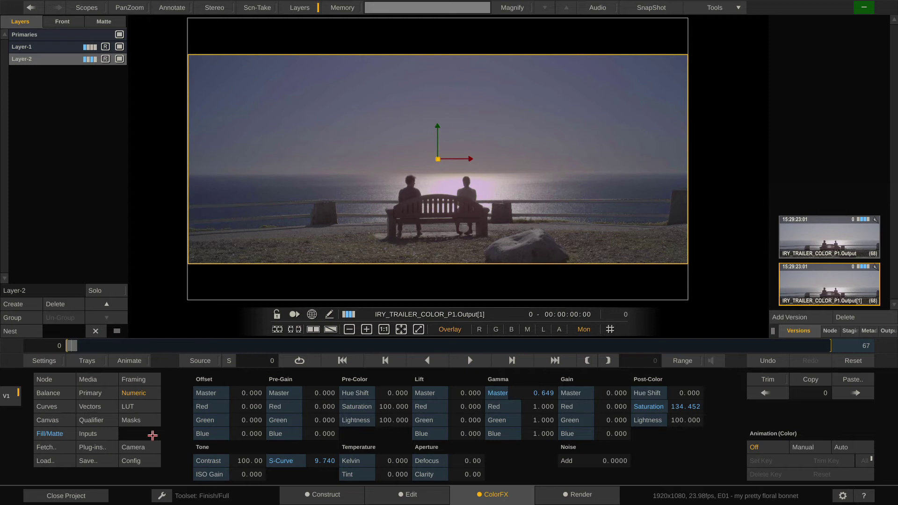
Undo the gamma wheel nudge, bypass Layer-1, and show the alpha matte view.
{"action": "left_click", "coordinate": [94, 394]}
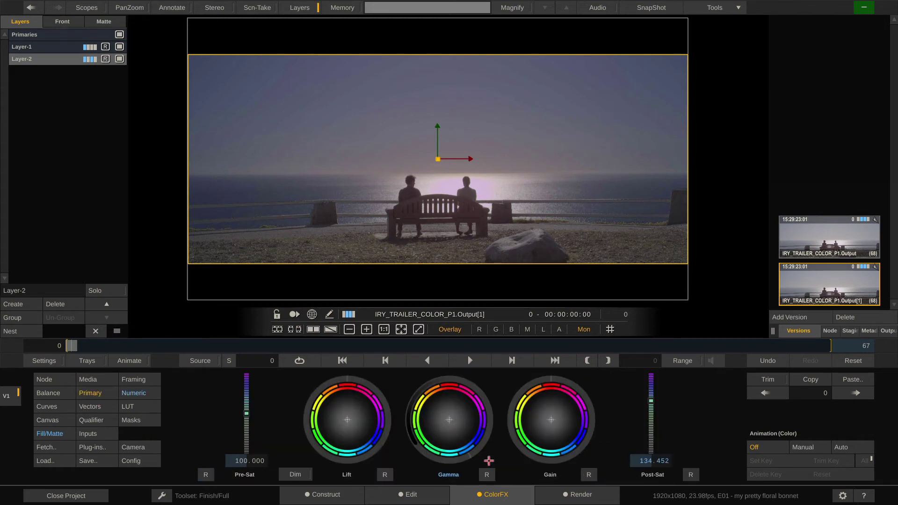
{"action": "left_click_drag", "start_coordinate": [438, 412], "coordinate": [493, 448]}
{"action": "key", "text": "ctrl+z"}
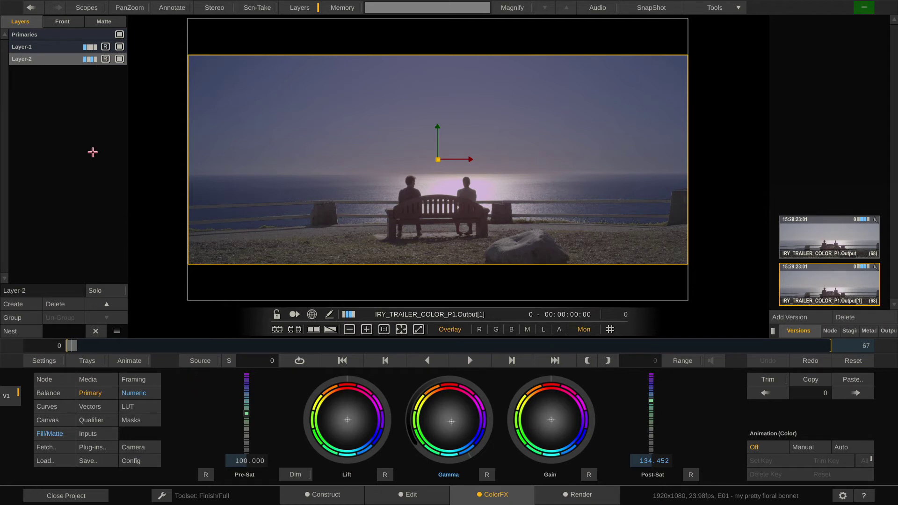
{"action": "left_click", "coordinate": [120, 46]}
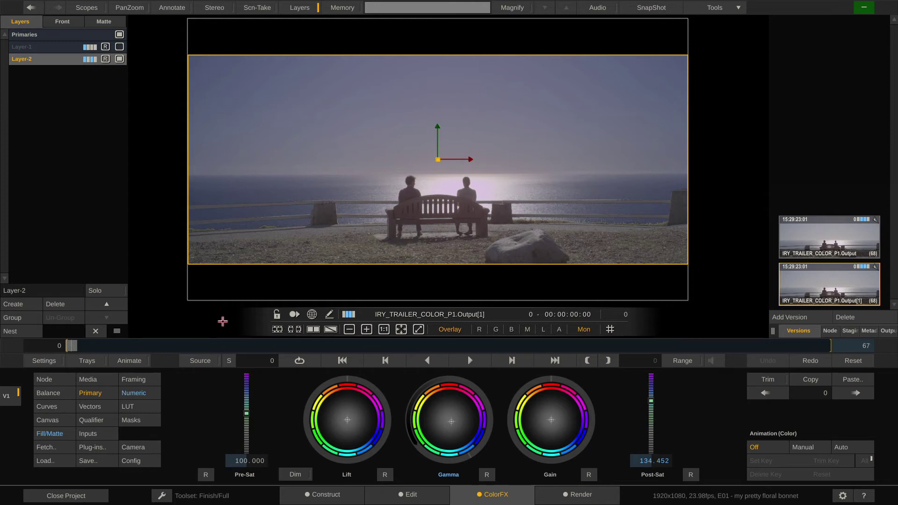
{"action": "left_click", "coordinate": [527, 329]}
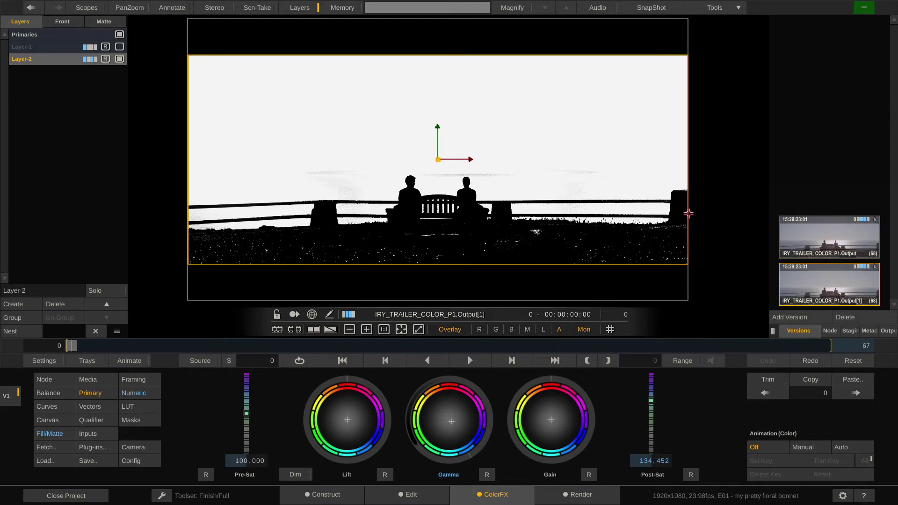
Undo a right-edge squeeze to restore Layer-2's 100.000 scale, then bring up Fill/Matte.
{"action": "left_click_drag", "start_coordinate": [688, 214], "coordinate": [466, 212]}
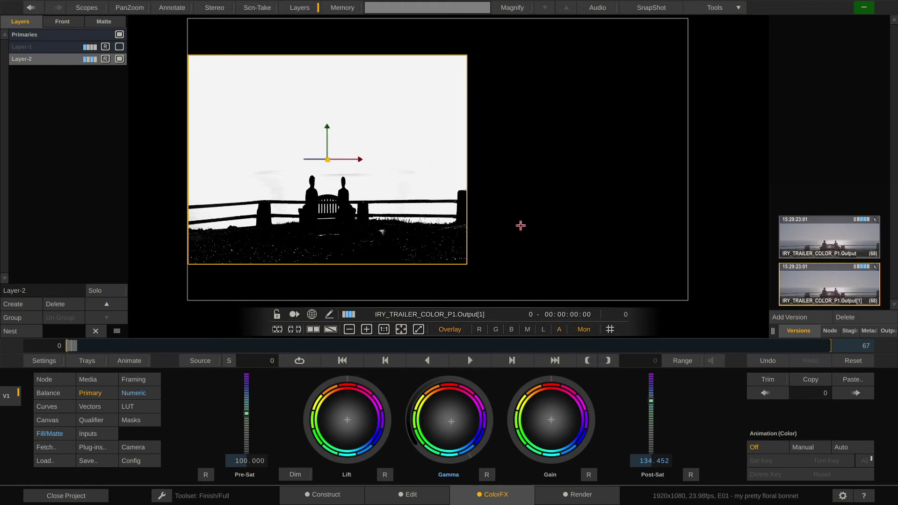
{"action": "left_click", "coordinate": [762, 362]}
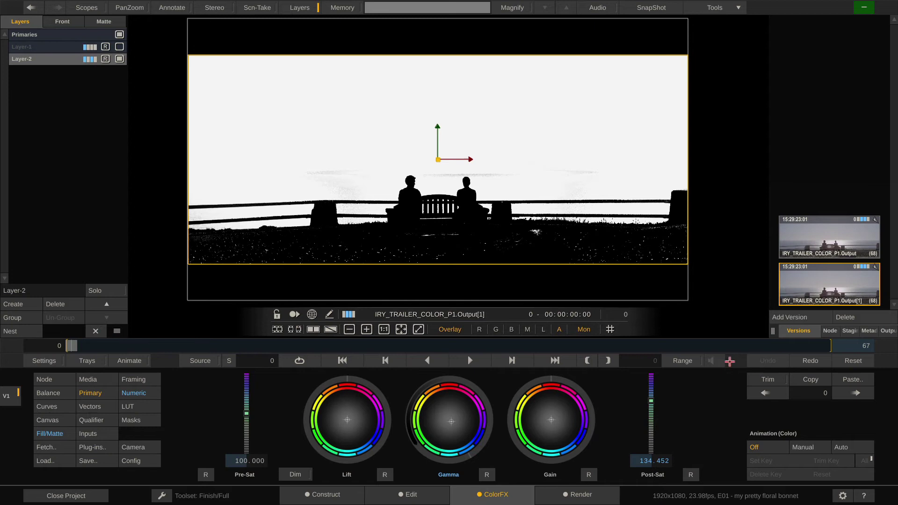
{"action": "left_click", "coordinate": [59, 434]}
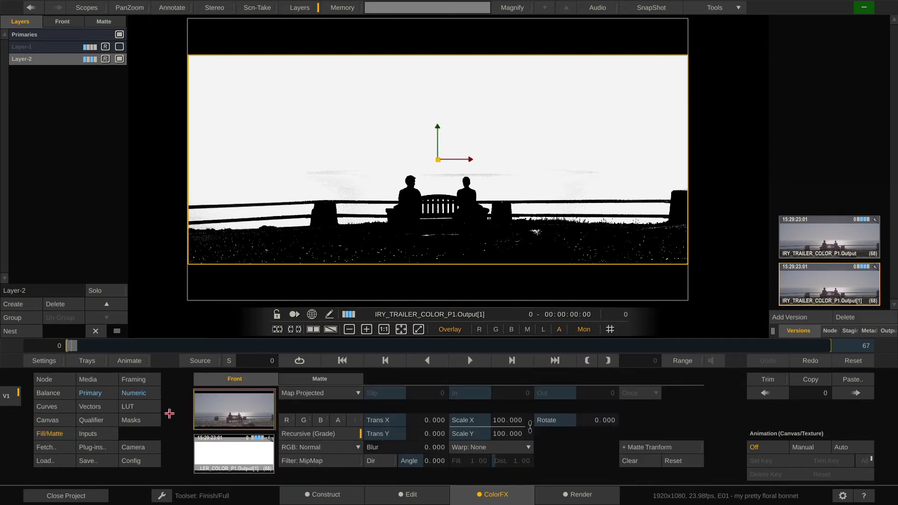
Set the matte's Map option to Projected.
{"action": "left_click", "coordinate": [312, 379]}
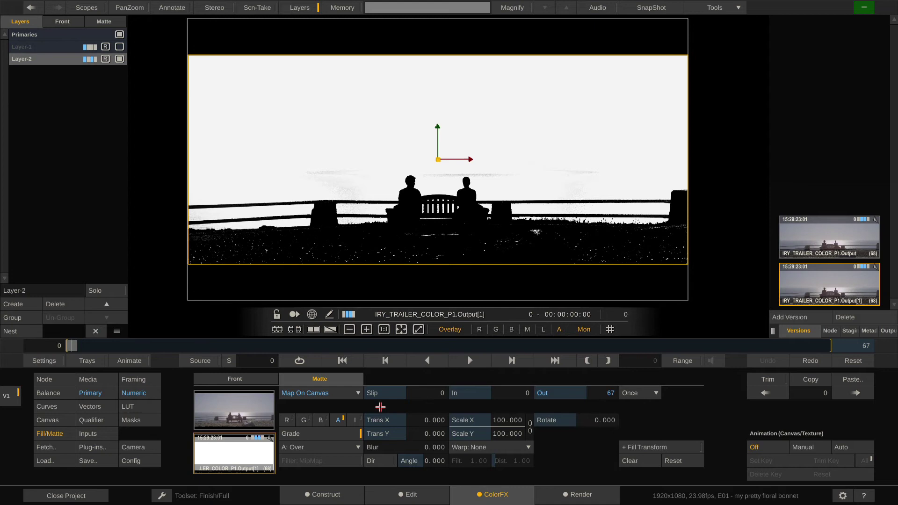
{"action": "left_click", "coordinate": [338, 392]}
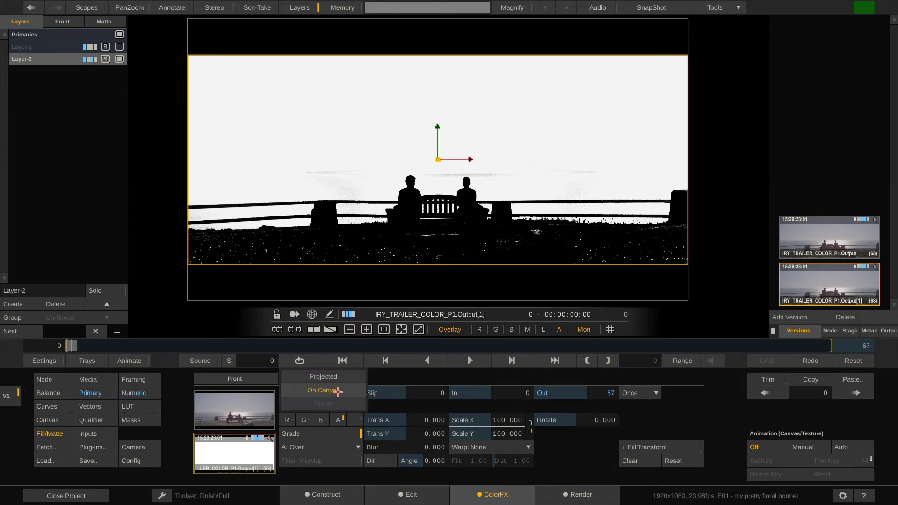
{"action": "left_click", "coordinate": [338, 377]}
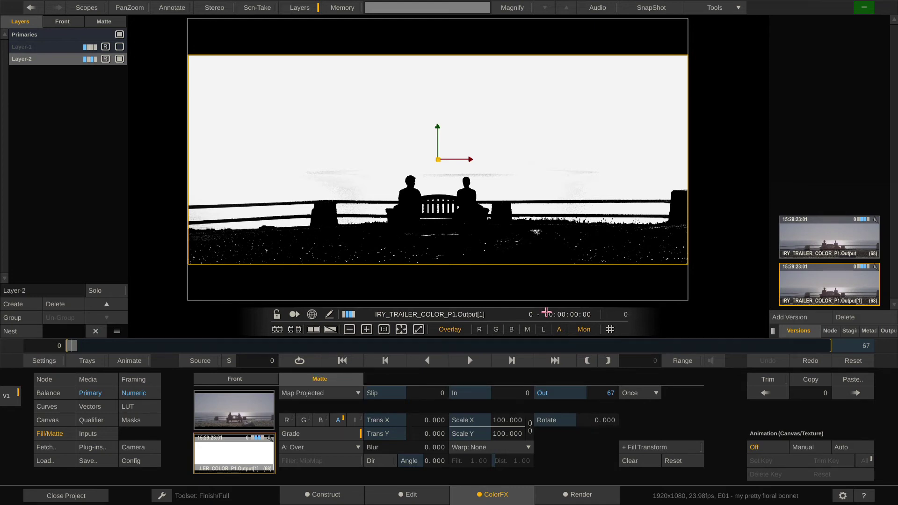
Try matte width, Trans X, scale and invert, then undo them back to no transform.
{"action": "left_click_drag", "start_coordinate": [682, 261], "coordinate": [489, 259]}
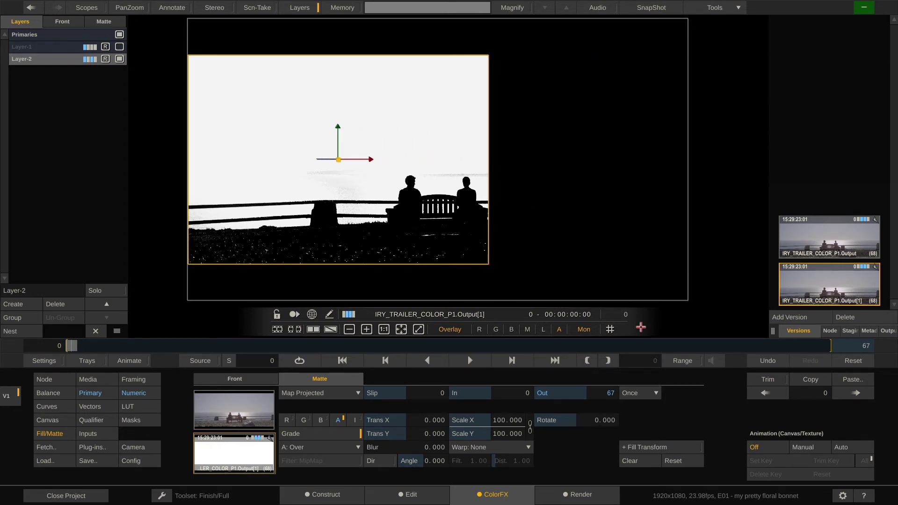
{"action": "left_click_drag", "start_coordinate": [429, 421], "coordinate": [430, 424]}
{"action": "left_click_drag", "start_coordinate": [507, 421], "coordinate": [418, 446]}
{"action": "left_click", "coordinate": [356, 421]}
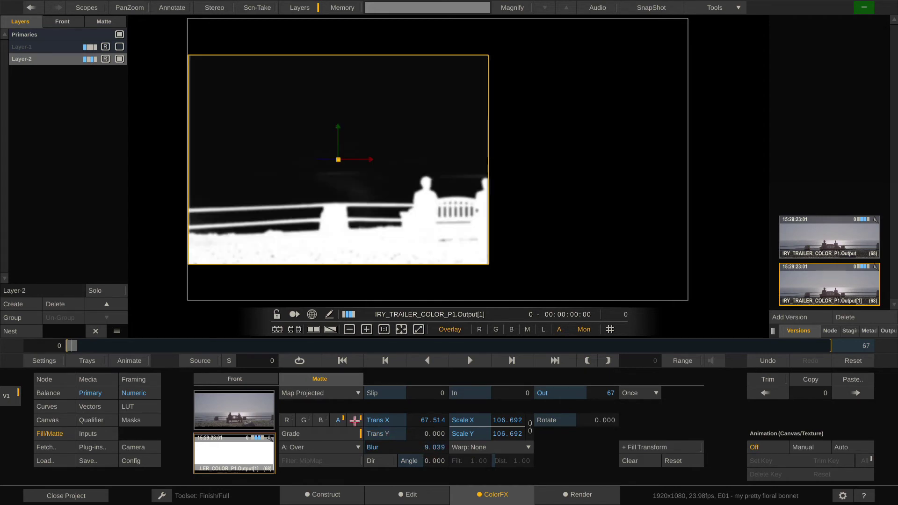
{"action": "left_click", "coordinate": [356, 420]}
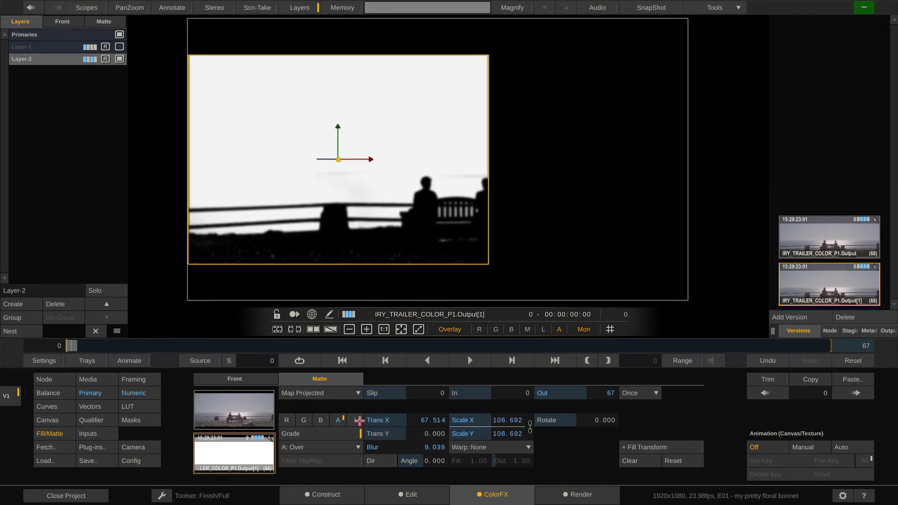
{"action": "left_click", "coordinate": [760, 361]}
{"action": "left_click", "coordinate": [761, 360]}
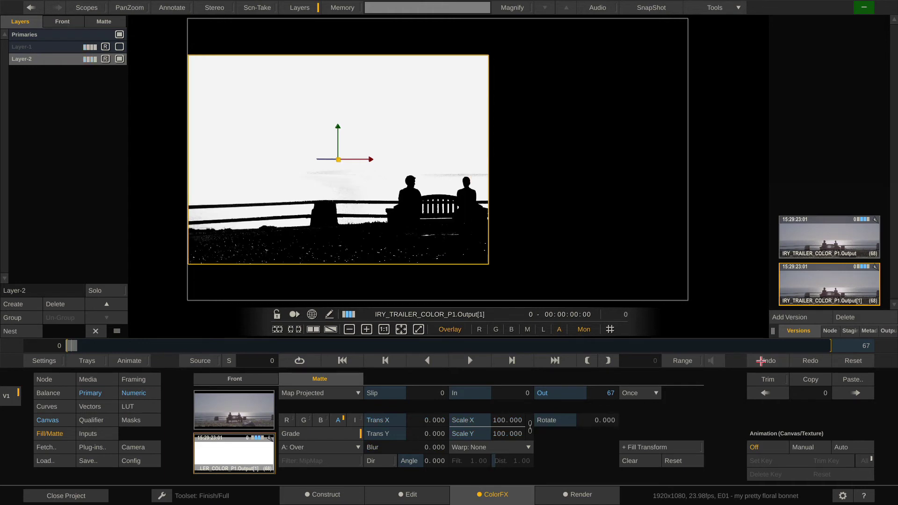
{"action": "left_click", "coordinate": [760, 360]}
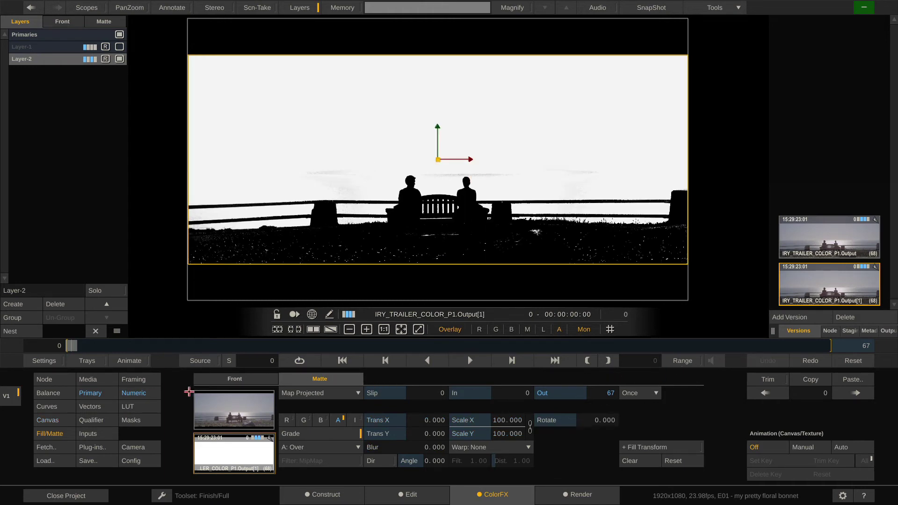
Bend then reset Layer-2's alpha curve, turn off the A view, and re-enable Layer-1.
{"action": "left_click", "coordinate": [49, 405]}
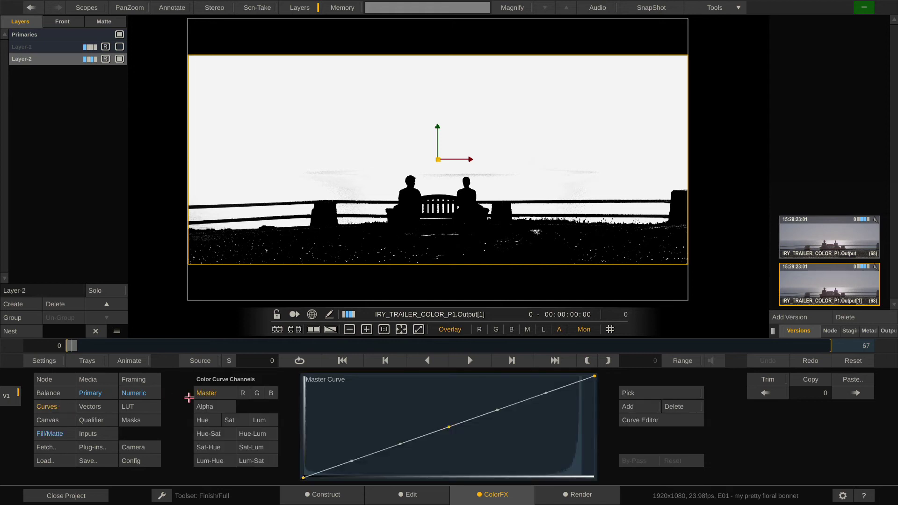
{"action": "left_click", "coordinate": [205, 408]}
{"action": "left_click_drag", "start_coordinate": [448, 426], "coordinate": [551, 453]}
{"action": "left_click", "coordinate": [670, 462]}
{"action": "left_click", "coordinate": [559, 330]}
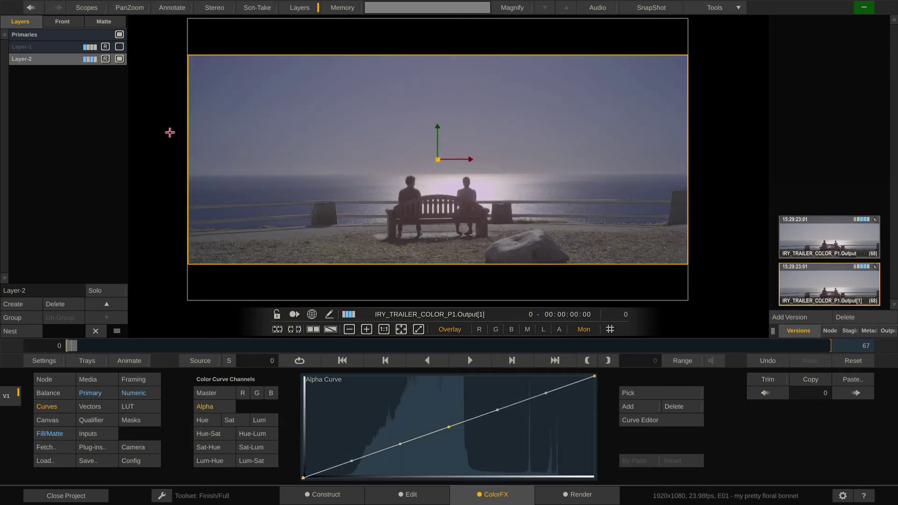
{"action": "left_click", "coordinate": [119, 46]}
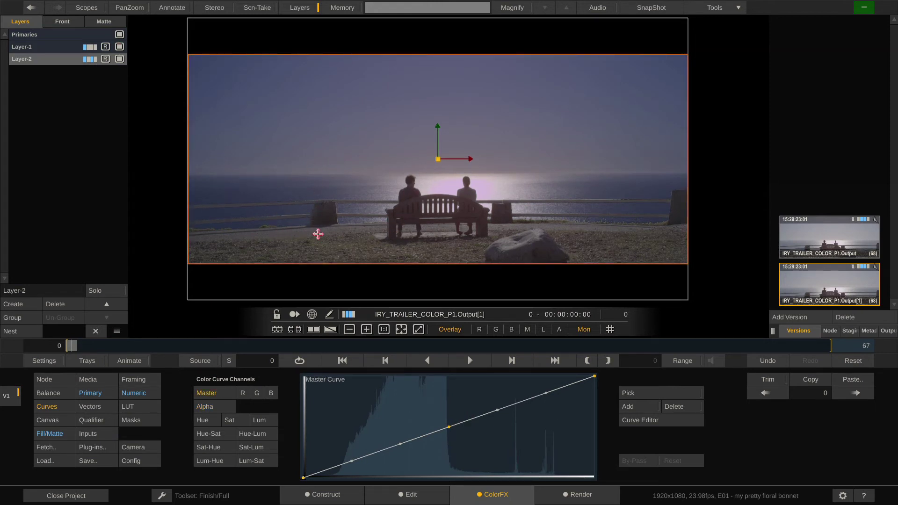
Switch to the purple-graded Output[1] version and show Layer-2's fill and matte settings.
{"action": "left_click", "coordinate": [821, 243]}
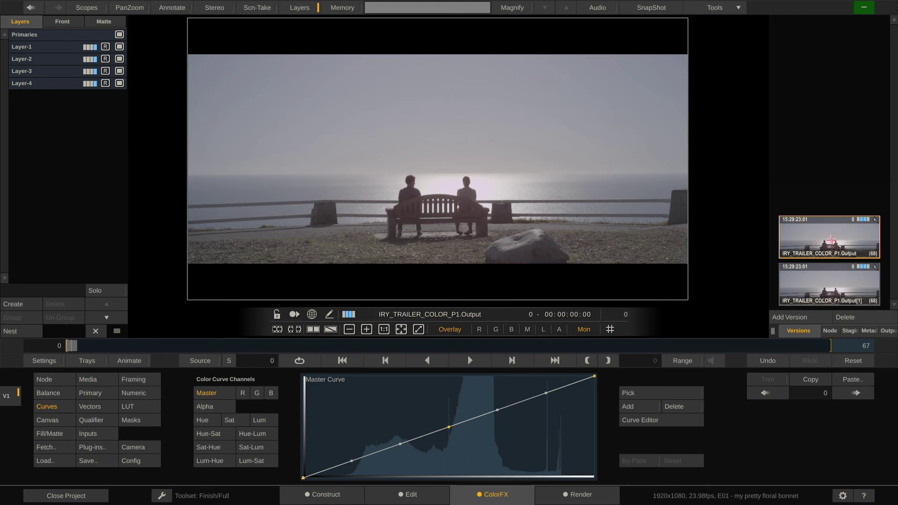
{"action": "left_click", "coordinate": [809, 282]}
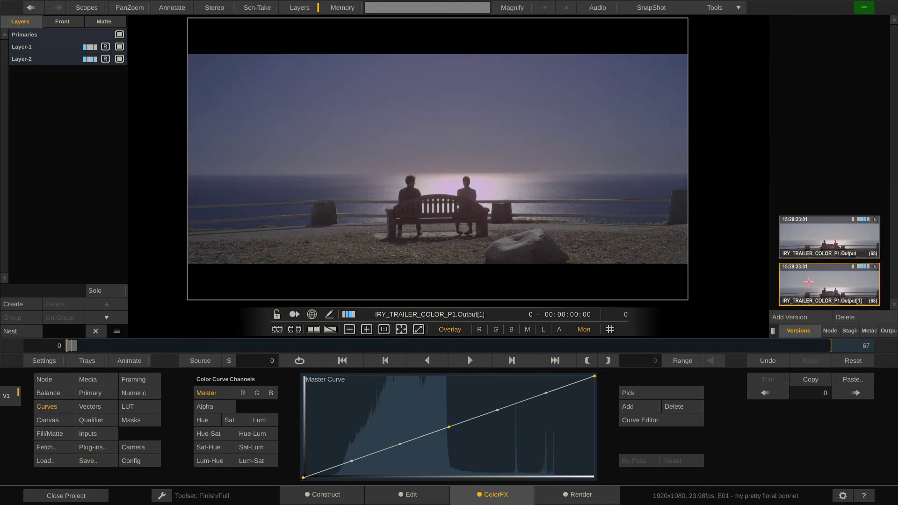
{"action": "left_click", "coordinate": [37, 58]}
{"action": "left_click", "coordinate": [50, 433]}
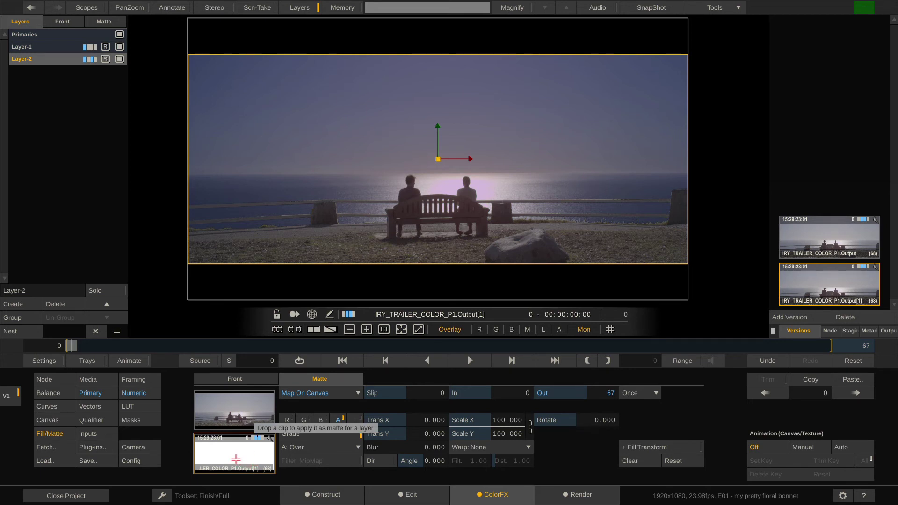
Delete the first, ungraded version and confirm with Yes.
{"action": "left_click", "coordinate": [825, 234]}
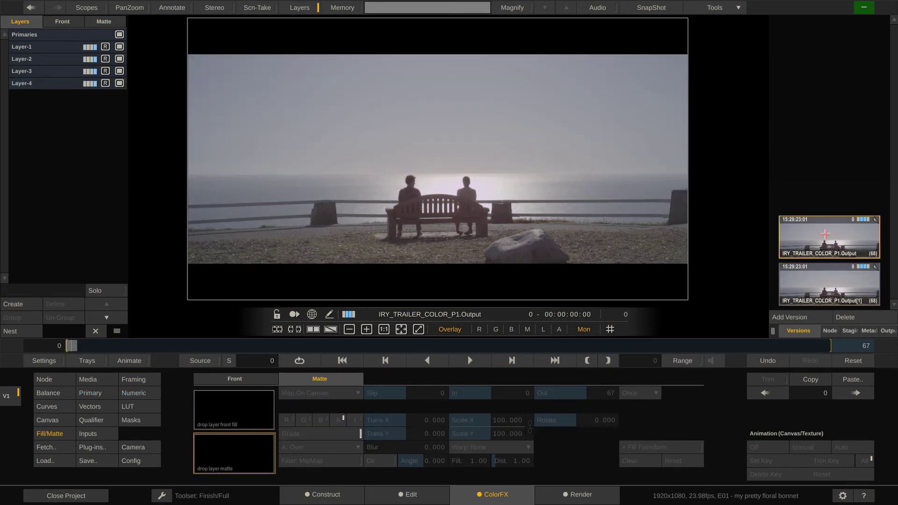
{"action": "left_click", "coordinate": [842, 318]}
{"action": "left_click", "coordinate": [844, 318]}
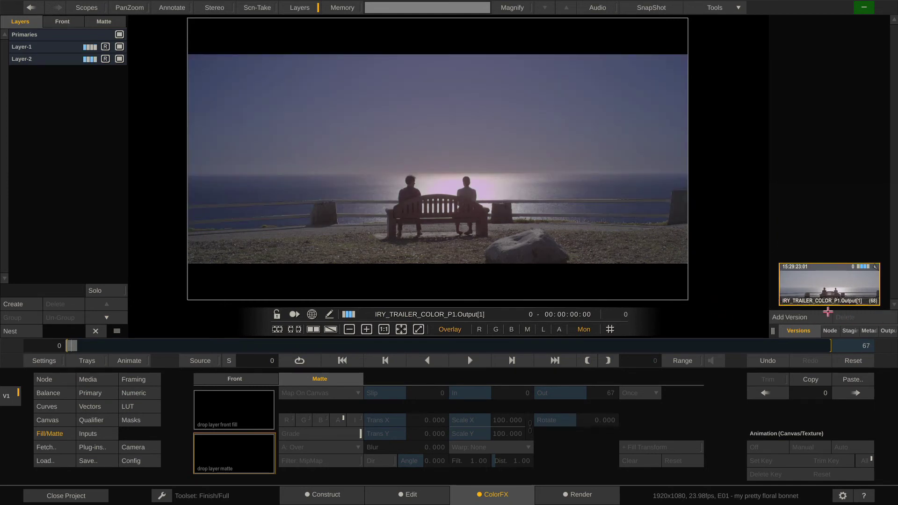
Widen the side panel and frame Output[1]'s shot, Layer-2 and matte clip nodes in Node Tree.
{"action": "left_click_drag", "start_coordinate": [761, 332], "coordinate": [704, 332]}
{"action": "left_click", "coordinate": [770, 331]}
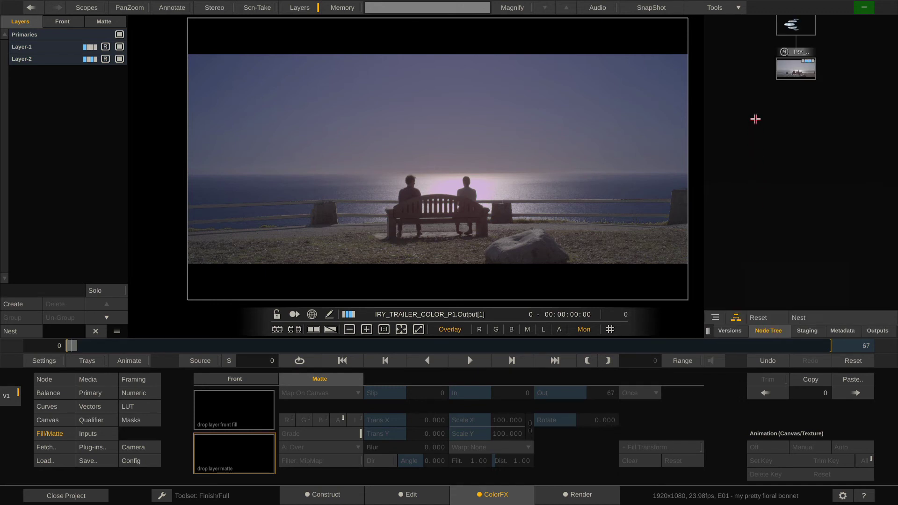
{"action": "left_click_drag", "start_coordinate": [753, 118], "coordinate": [756, 246]}
{"action": "mouse_move", "coordinate": [806, 219]}
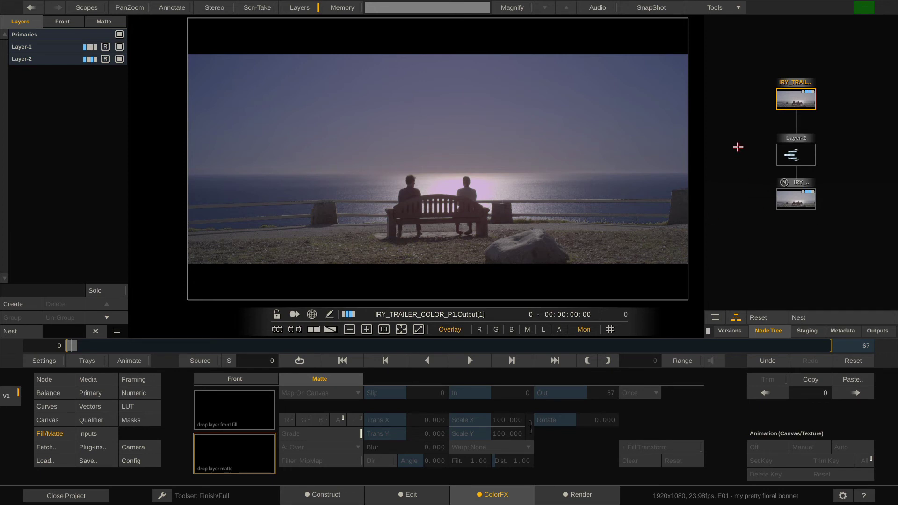
{"action": "left_click_drag", "start_coordinate": [737, 145], "coordinate": [765, 147]}
{"action": "scroll", "coordinate": [765, 147], "scroll_direction": "up", "scroll_amount": 2}
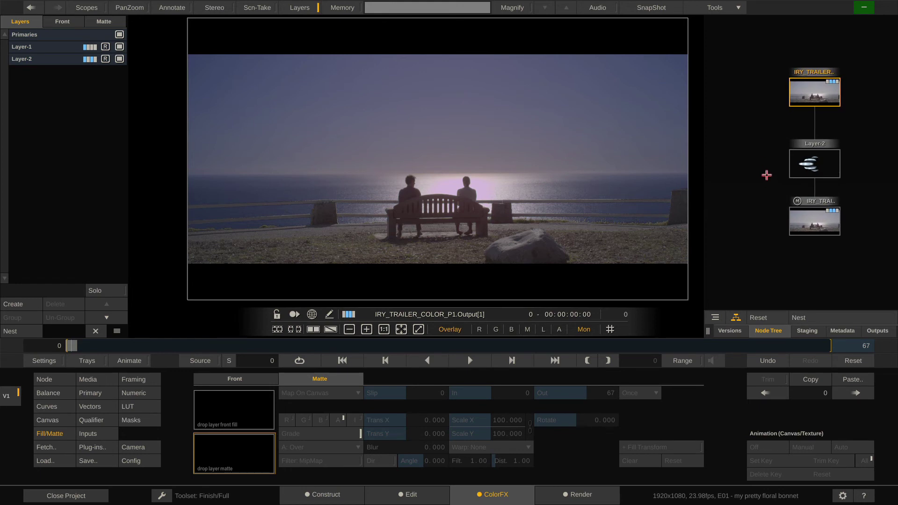
{"action": "mouse_move", "coordinate": [807, 185]}
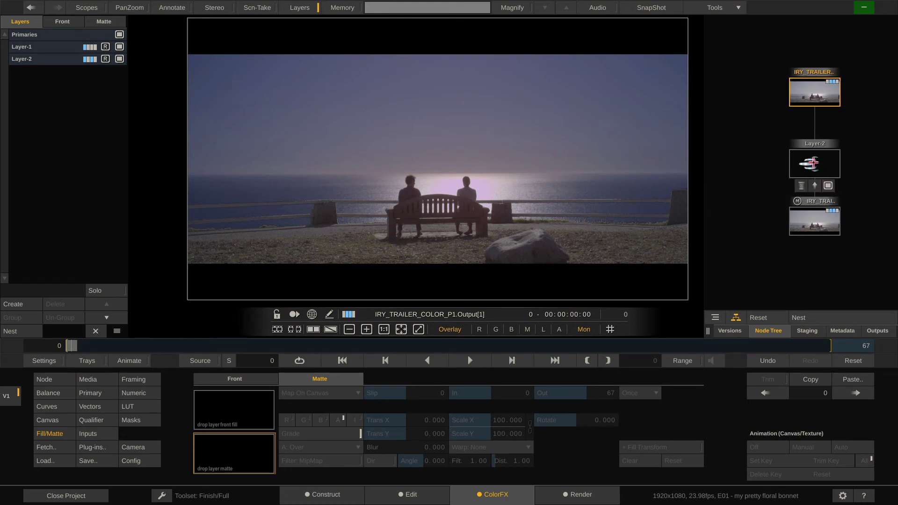
{"action": "mouse_move", "coordinate": [820, 220]}
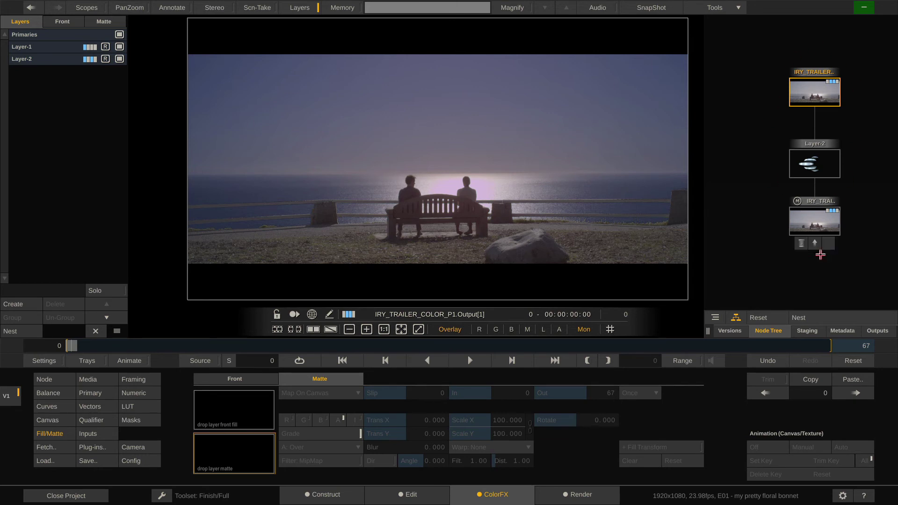
Set User Preferences > ColorFX > Layers in Schematic to All Layers.
{"action": "left_click", "coordinate": [842, 496]}
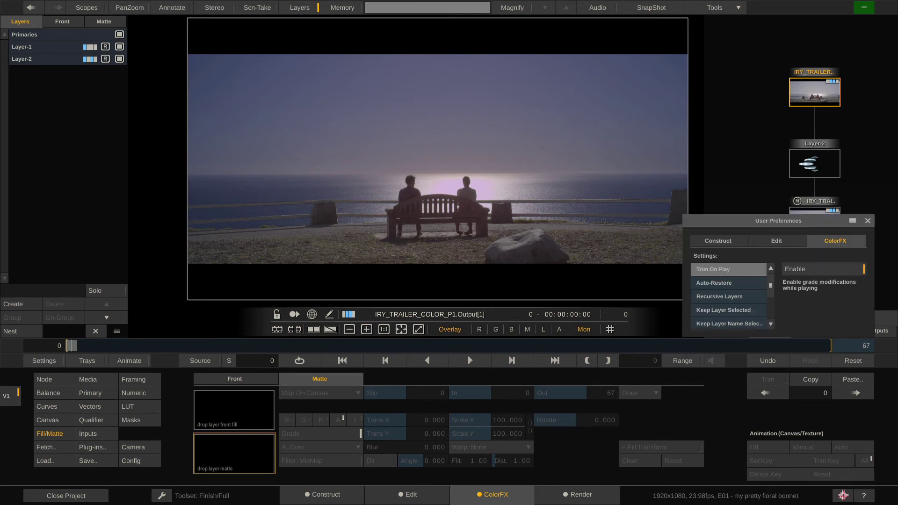
{"action": "scroll", "coordinate": [752, 297], "scroll_direction": "down", "scroll_amount": 2}
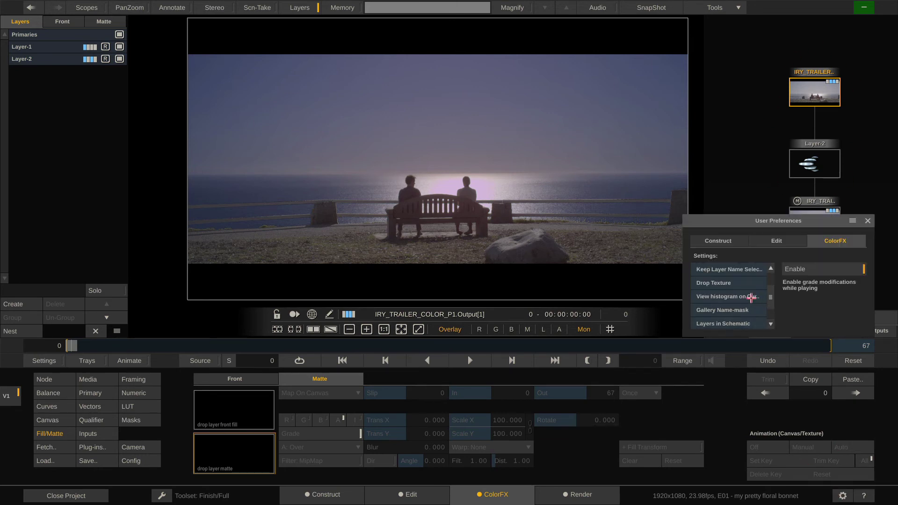
{"action": "scroll", "coordinate": [751, 297], "scroll_direction": "down", "scroll_amount": 1}
{"action": "left_click", "coordinate": [736, 311]}
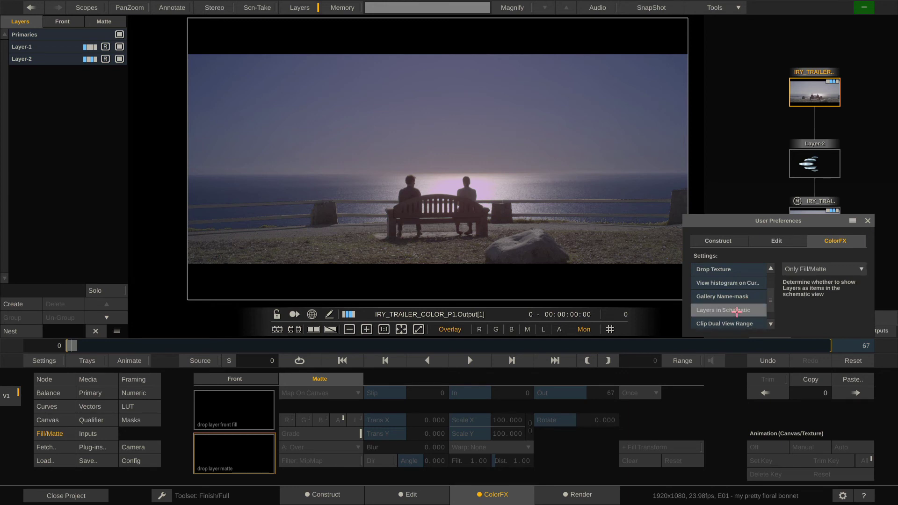
{"action": "left_click", "coordinate": [823, 269]}
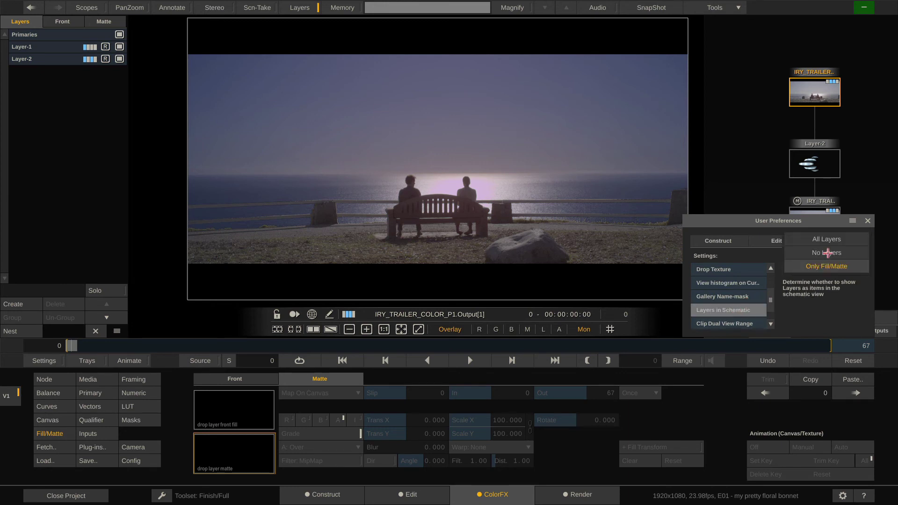
{"action": "left_click", "coordinate": [837, 240]}
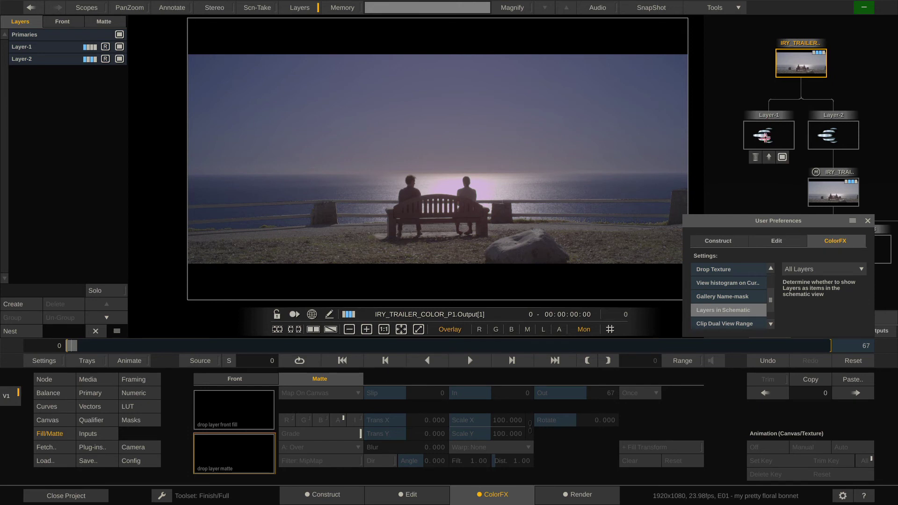
Select Layer-1 and Layer-2 in the node tree and the layer list.
{"action": "left_click", "coordinate": [765, 133]}
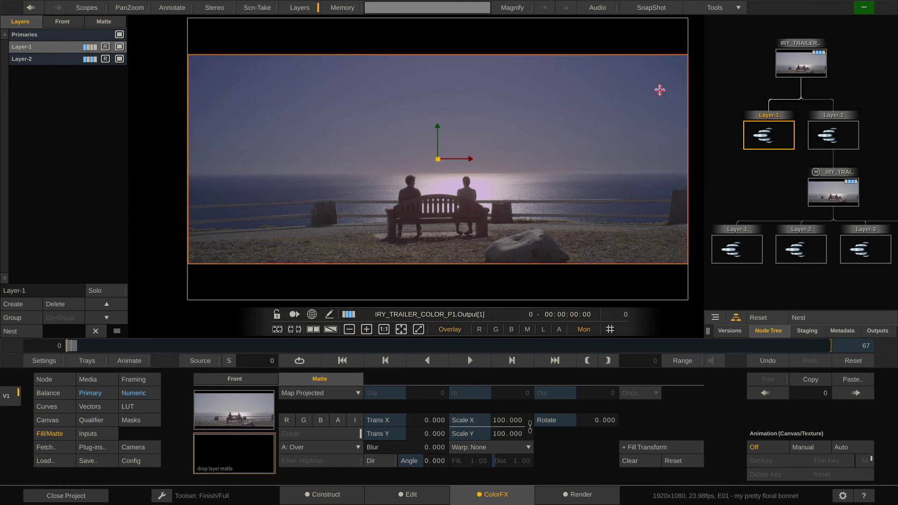
{"action": "left_click", "coordinate": [828, 135]}
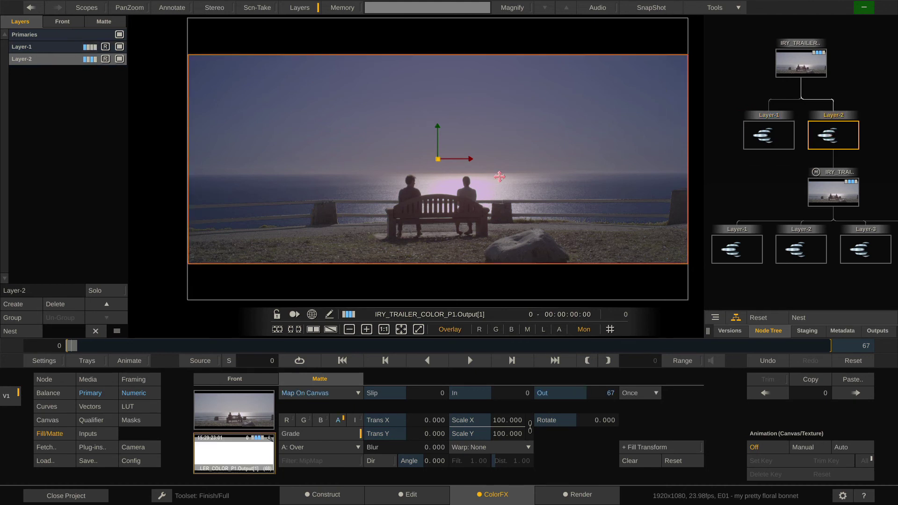
{"action": "left_click", "coordinate": [44, 46]}
{"action": "left_click", "coordinate": [45, 58]}
{"action": "left_click", "coordinate": [49, 47]}
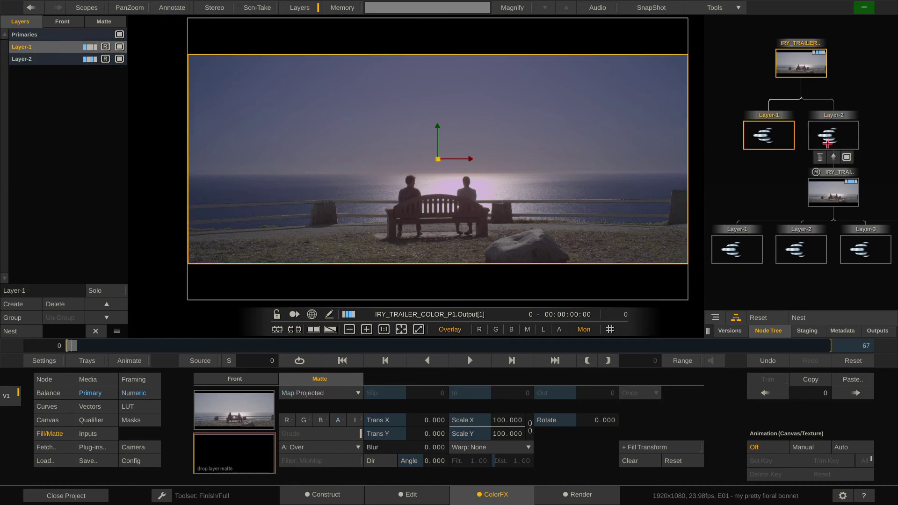
Change Layers in Schematic to Only Fill/Matte and move the preferences window aside.
{"action": "left_click", "coordinate": [842, 495]}
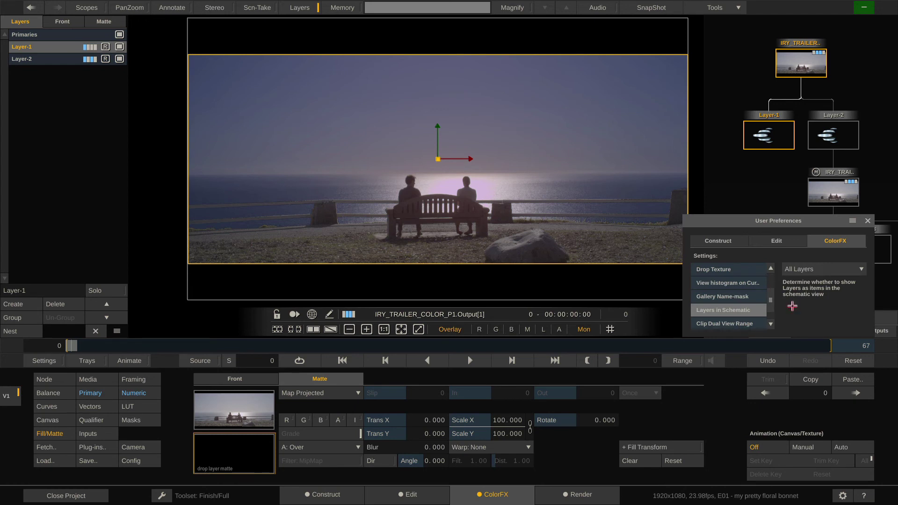
{"action": "left_click", "coordinate": [833, 270]}
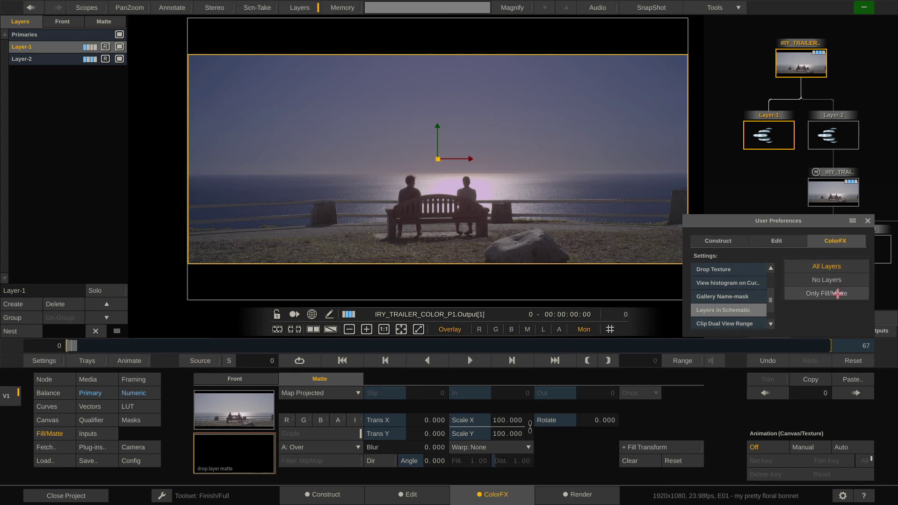
{"action": "left_click", "coordinate": [838, 293]}
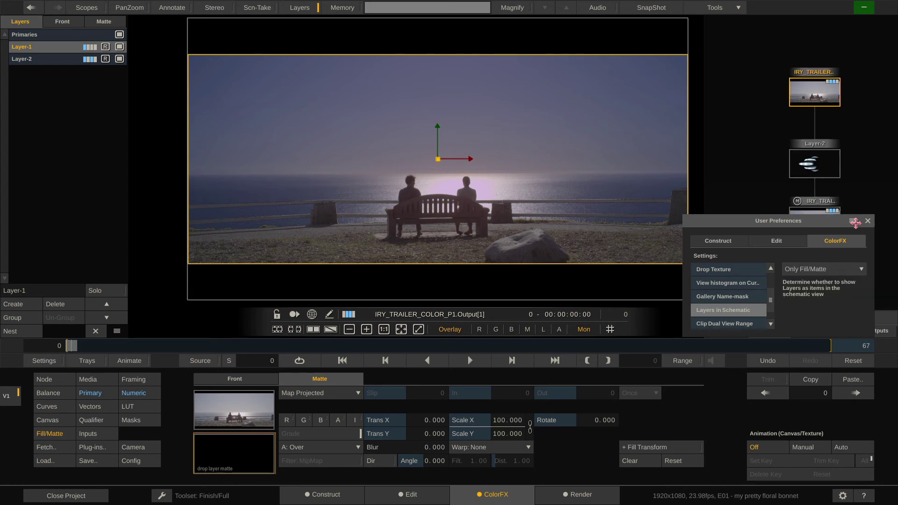
{"action": "left_click_drag", "start_coordinate": [854, 222], "coordinate": [845, 181]}
Set Layers in Schematic to No Layers, close preferences, and select the lower source clip node.
{"action": "left_click", "coordinate": [827, 232]}
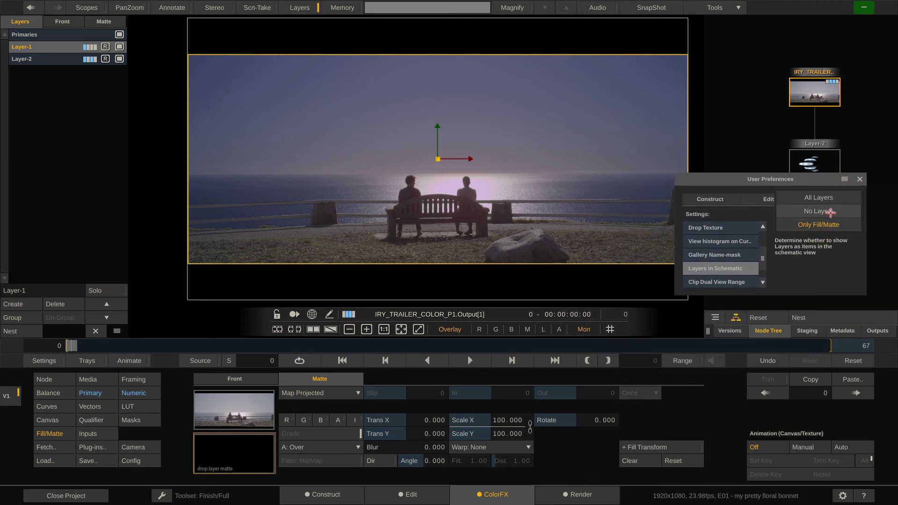
{"action": "left_click", "coordinate": [834, 212]}
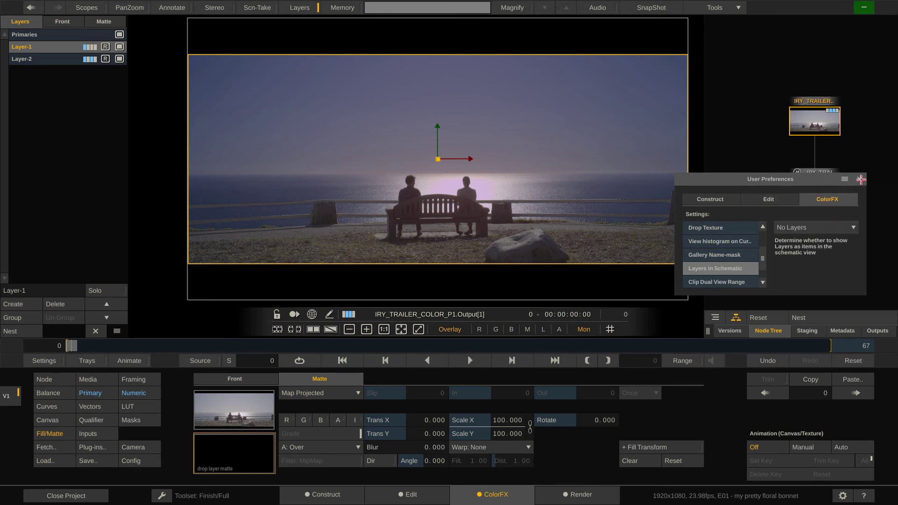
{"action": "left_click", "coordinate": [861, 180]}
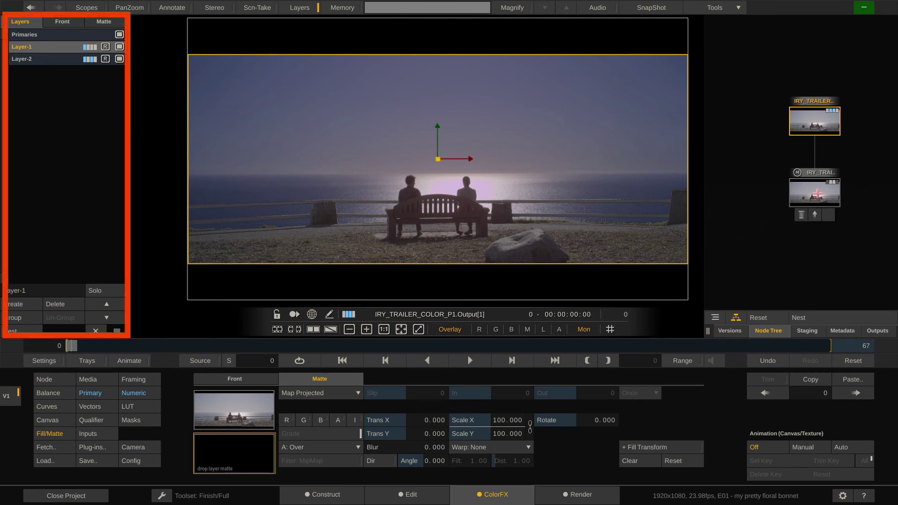
{"action": "left_click", "coordinate": [816, 193]}
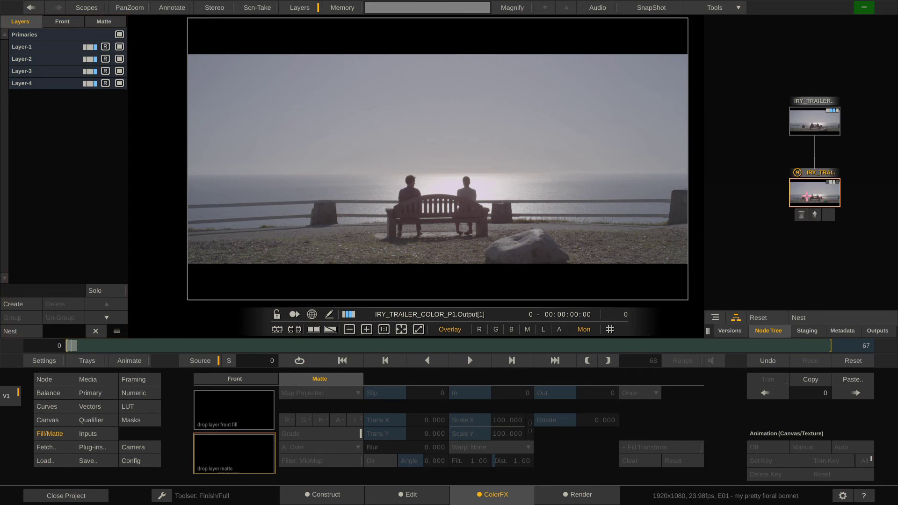
In the alpha view, draw a new four-point closed Canvas shape below the left fence post.
{"action": "left_click", "coordinate": [559, 330]}
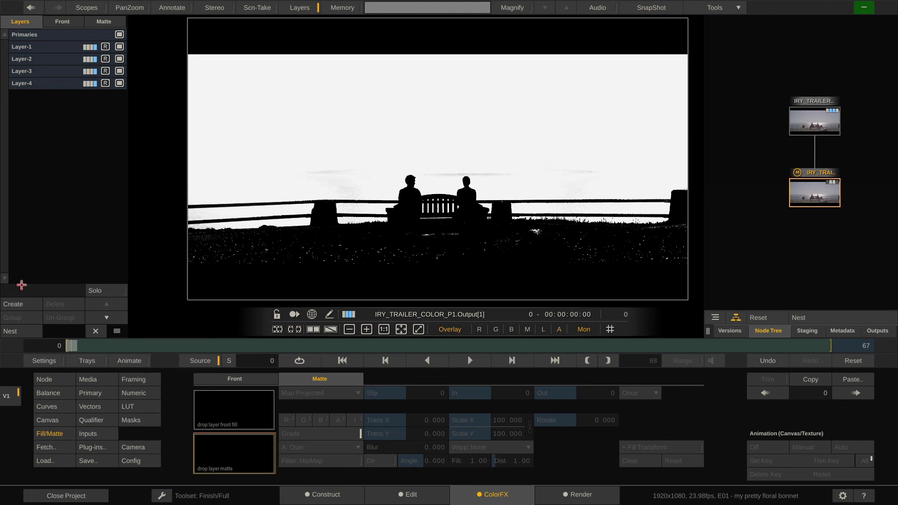
{"action": "left_click", "coordinate": [48, 420]}
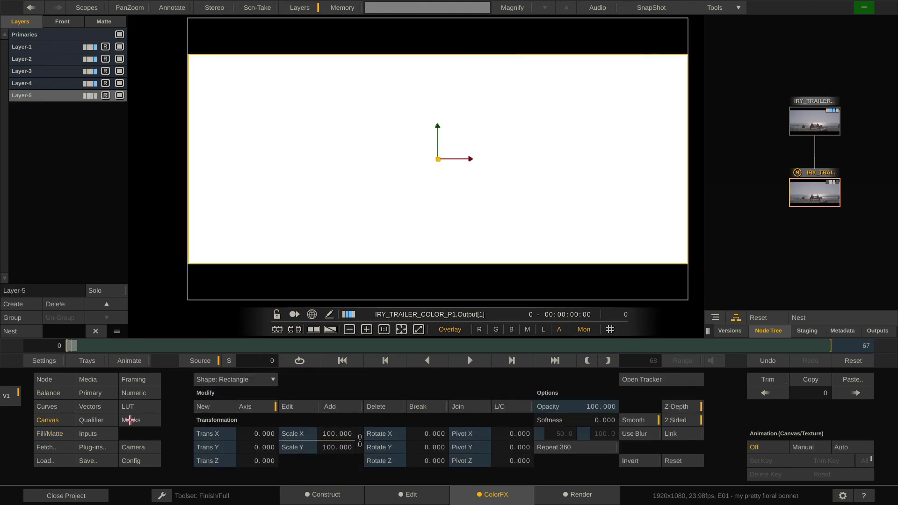
{"action": "left_click", "coordinate": [207, 406]}
{"action": "left_click", "coordinate": [293, 243]}
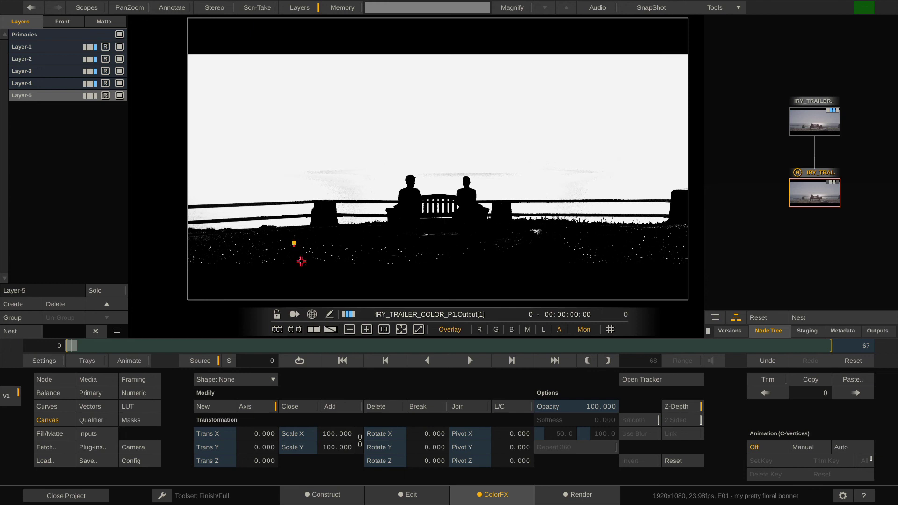
{"action": "left_click", "coordinate": [324, 270]}
{"action": "left_click", "coordinate": [377, 250]}
{"action": "left_click", "coordinate": [327, 235]}
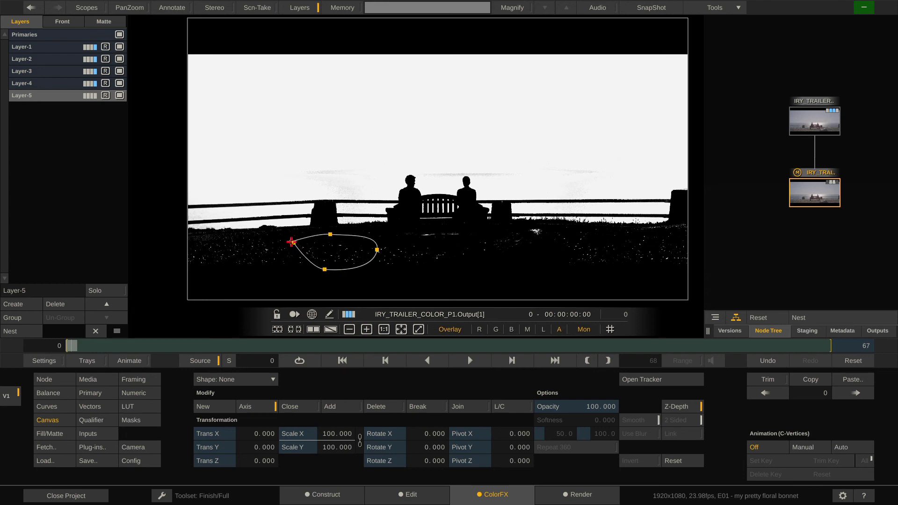
{"action": "left_click", "coordinate": [293, 243]}
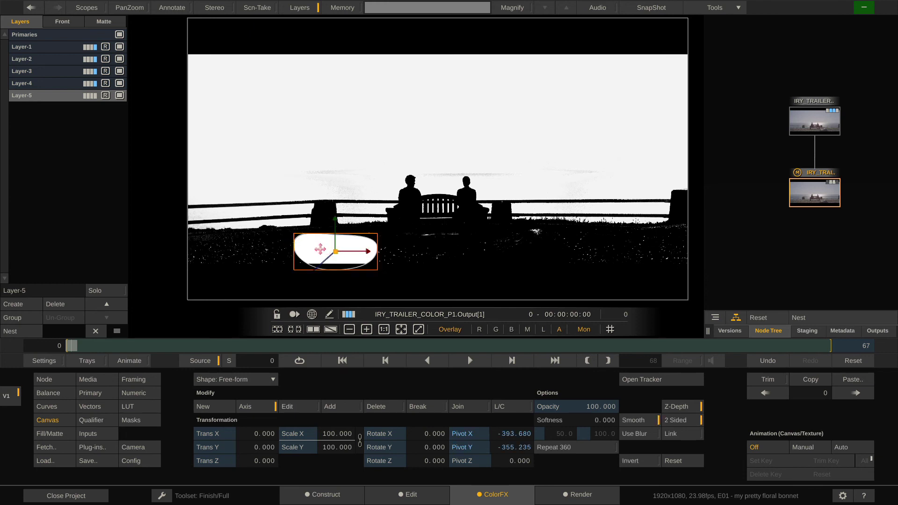
Move the shape up and right, return to the colour view, and select the top output node.
{"action": "left_click_drag", "start_coordinate": [320, 250], "coordinate": [337, 241]}
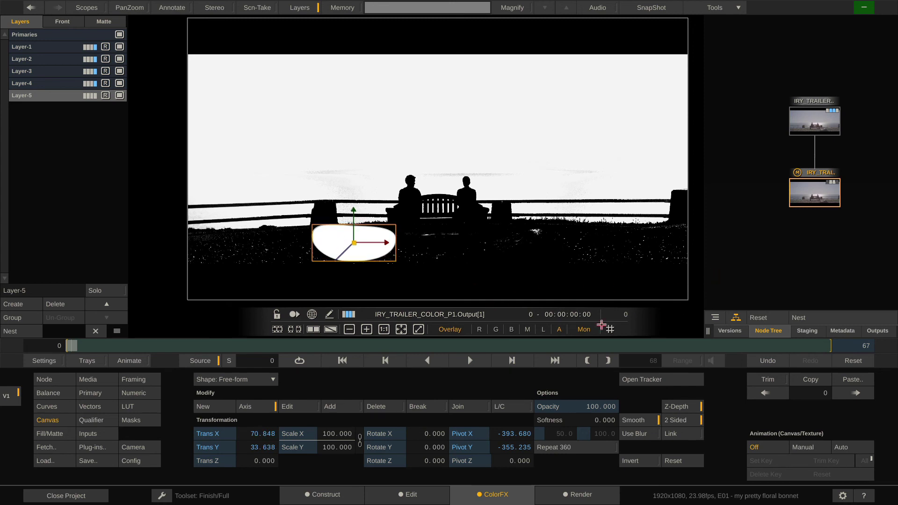
{"action": "left_click", "coordinate": [559, 330]}
{"action": "left_click", "coordinate": [817, 116]}
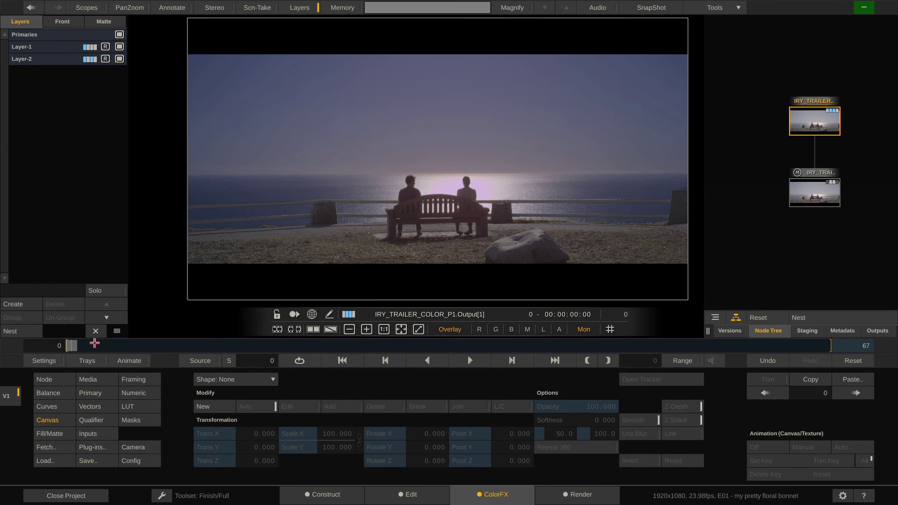
{"action": "key", "text": "Right"}
{"action": "key", "text": "Left"}
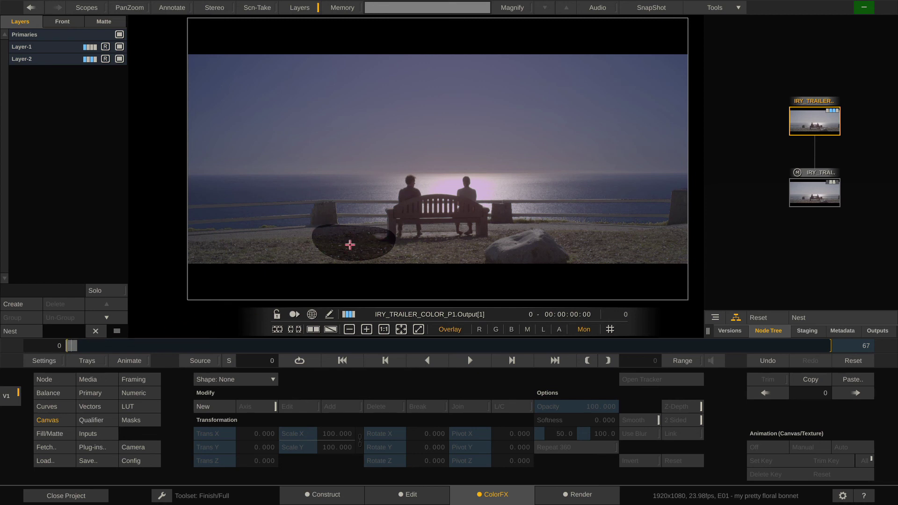
{"action": "left_click", "coordinate": [559, 329]}
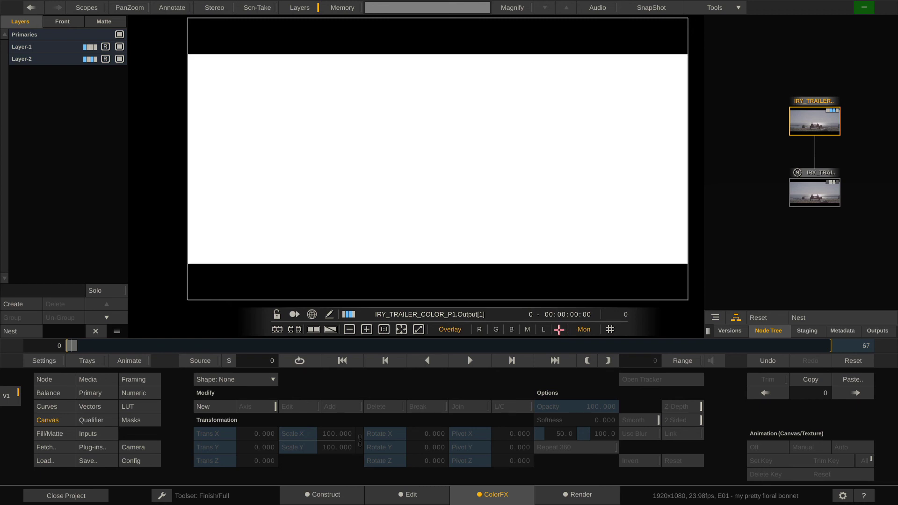
{"action": "left_click", "coordinate": [559, 329]}
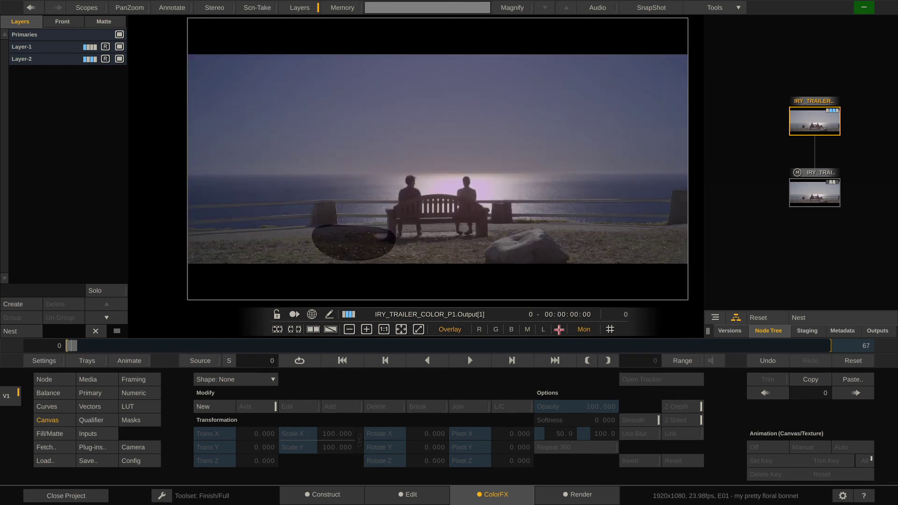
{"action": "left_click", "coordinate": [120, 47]}
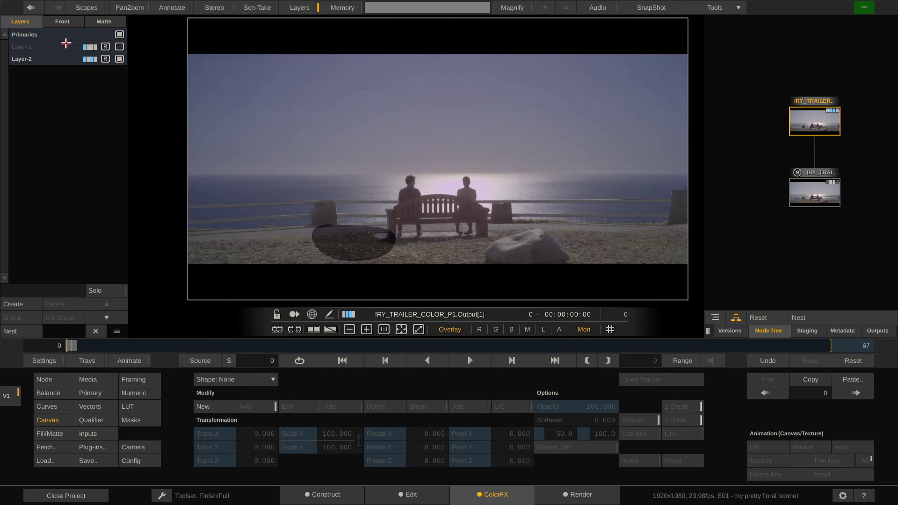
{"action": "left_click", "coordinate": [558, 330]}
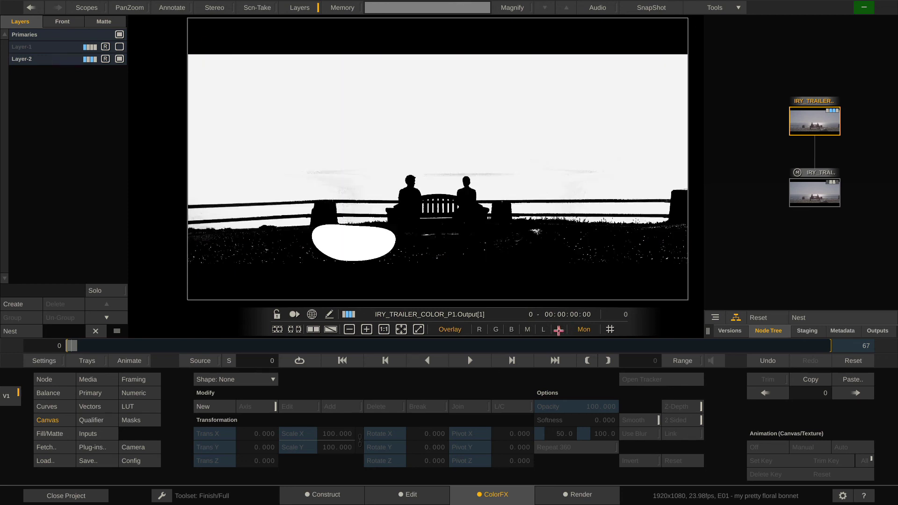
{"action": "left_click", "coordinate": [558, 330]}
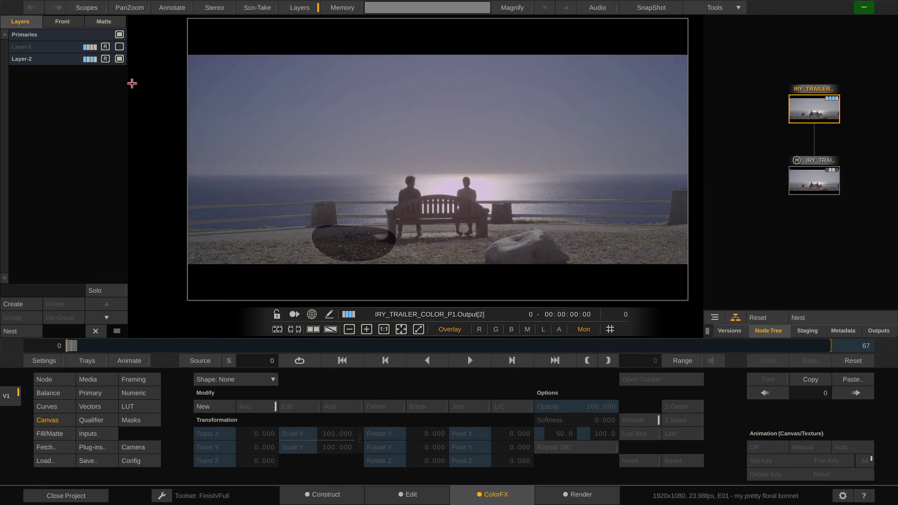
{"action": "left_click", "coordinate": [119, 47]}
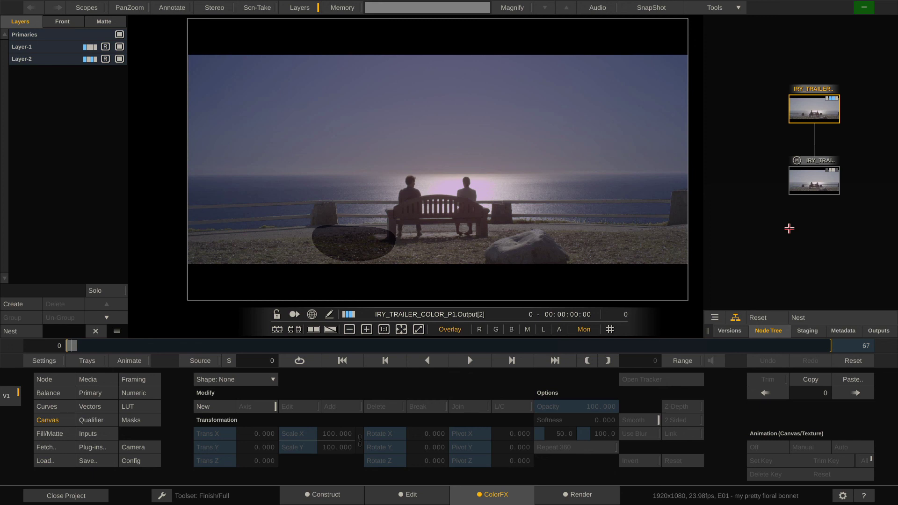
Compare the upper node's output with Layer-1's and Layer-2's grades briefly toggled off.
{"action": "left_click", "coordinate": [813, 179]}
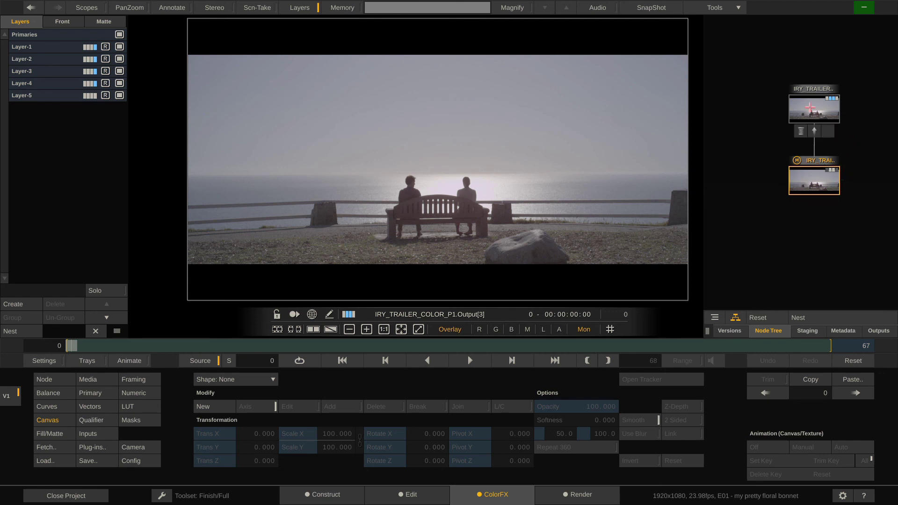
{"action": "left_click", "coordinate": [828, 108]}
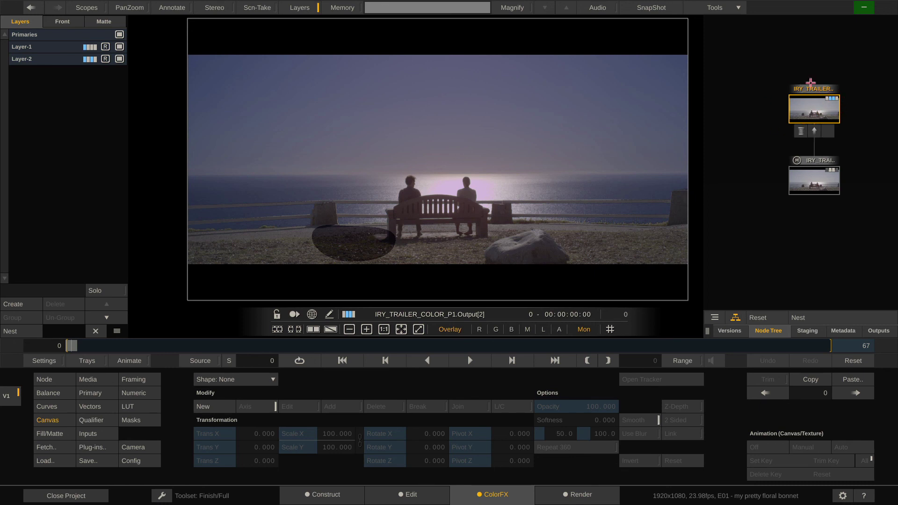
{"action": "left_click", "coordinate": [118, 46]}
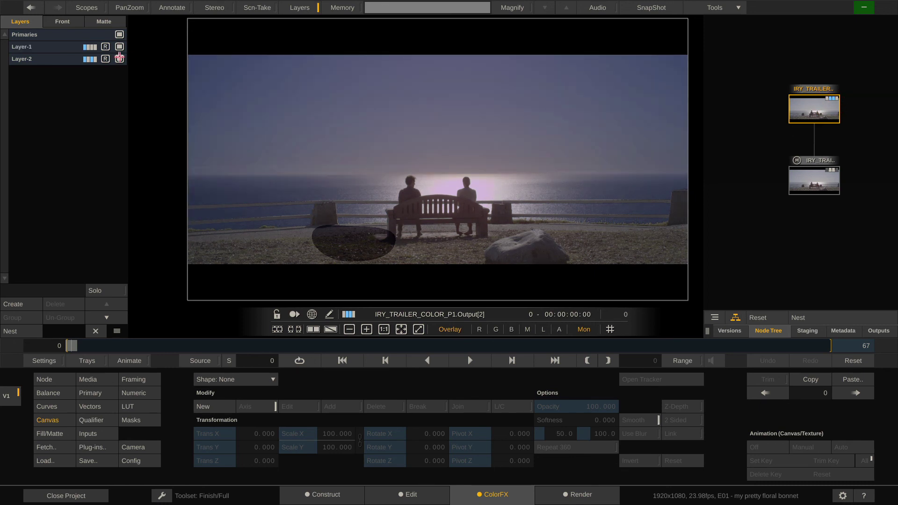
{"action": "left_click", "coordinate": [119, 58]}
Review the lower node's Layer-5 free-form, Layer-4 rectangle and Layer-3, then unlock the viewport.
{"action": "mouse_move", "coordinate": [818, 132]}
{"action": "left_click", "coordinate": [820, 179]}
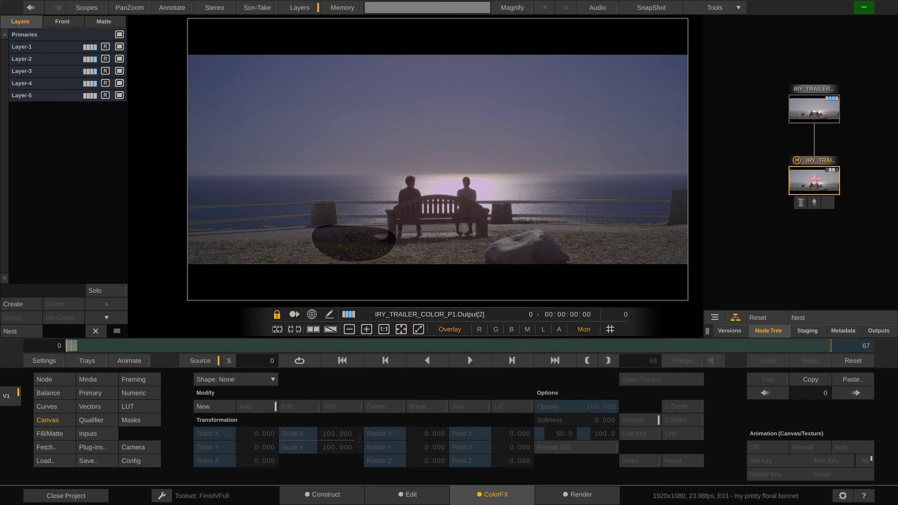
{"action": "left_click", "coordinate": [60, 95]}
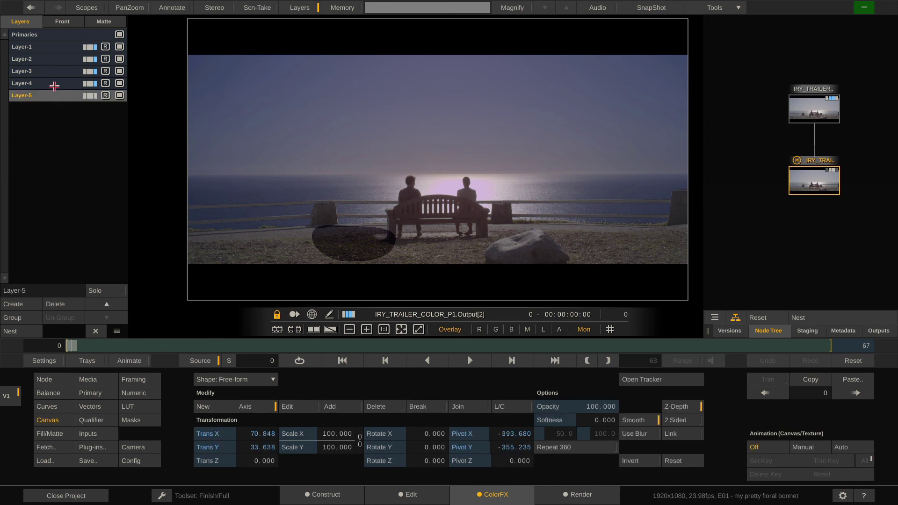
{"action": "left_click", "coordinate": [55, 84]}
{"action": "left_click", "coordinate": [55, 73]}
{"action": "left_click", "coordinate": [54, 85]}
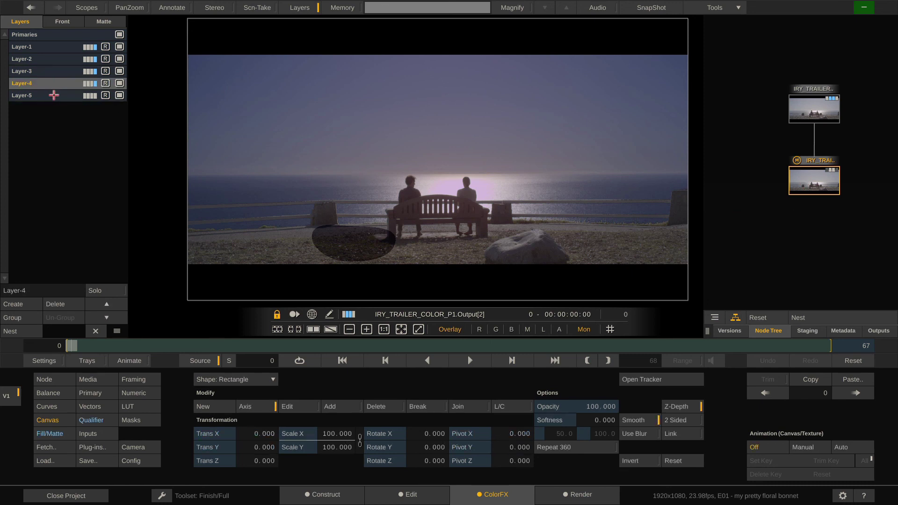
{"action": "left_click", "coordinate": [54, 95]}
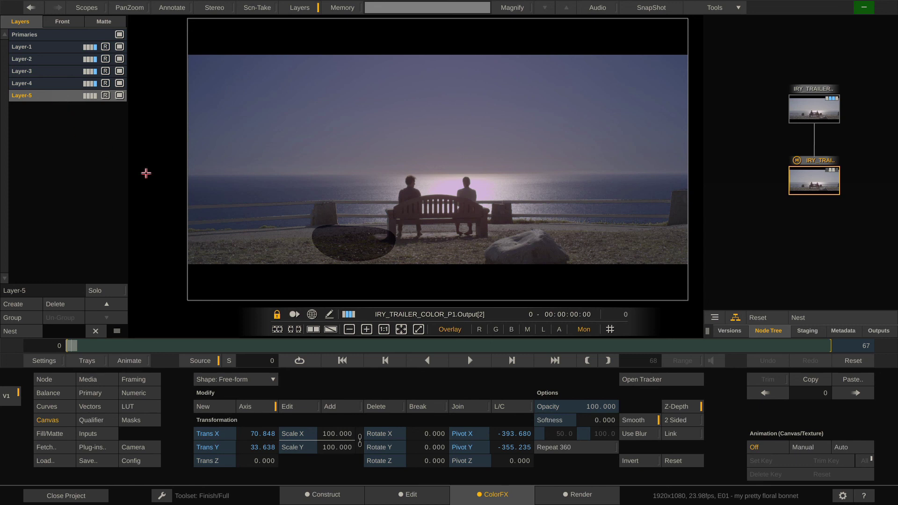
{"action": "left_click", "coordinate": [279, 314]}
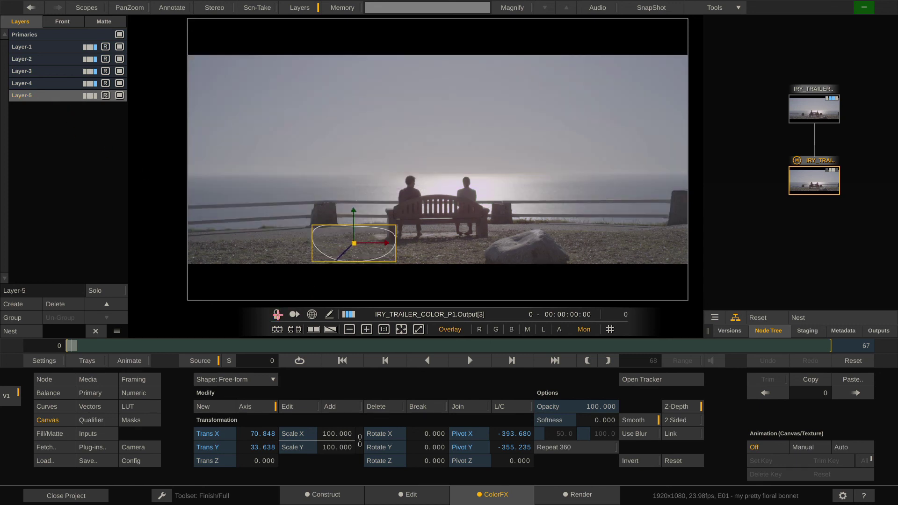
Switch to dual view, zoom and pan both viewers, and show the lower node's output on the left.
{"action": "key", "text": "d"}
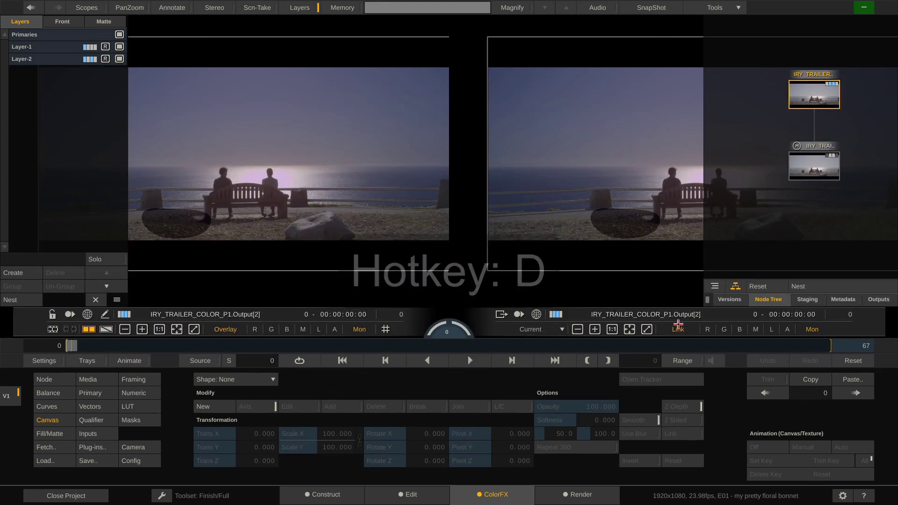
{"action": "scroll", "coordinate": [615, 177], "scroll_direction": "down", "scroll_amount": 1}
{"action": "scroll", "coordinate": [615, 177], "scroll_direction": "down", "scroll_amount": 2}
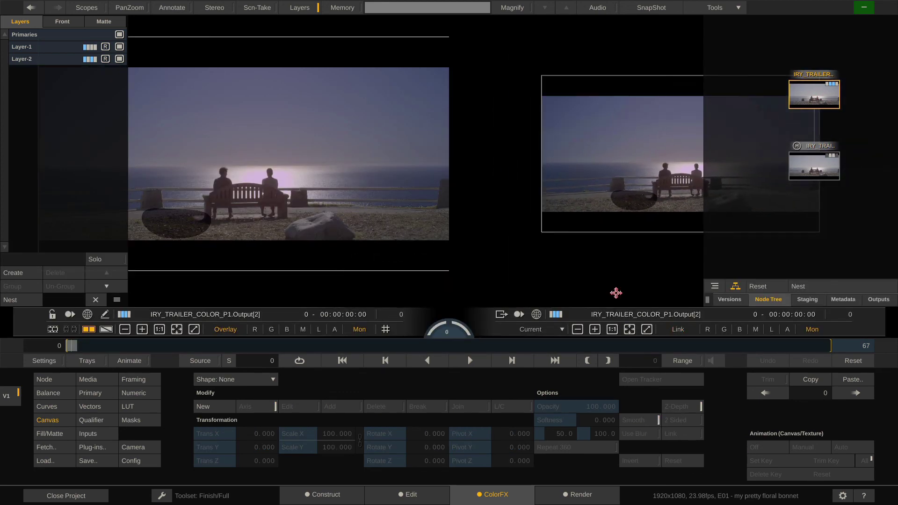
{"action": "left_click_drag", "start_coordinate": [621, 150], "coordinate": [571, 154]}
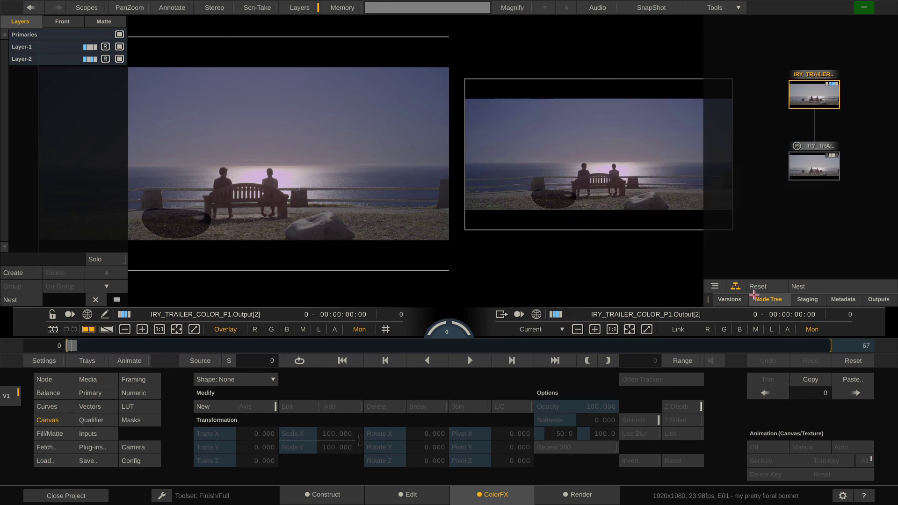
{"action": "left_click_drag", "start_coordinate": [706, 299], "coordinate": [763, 298]}
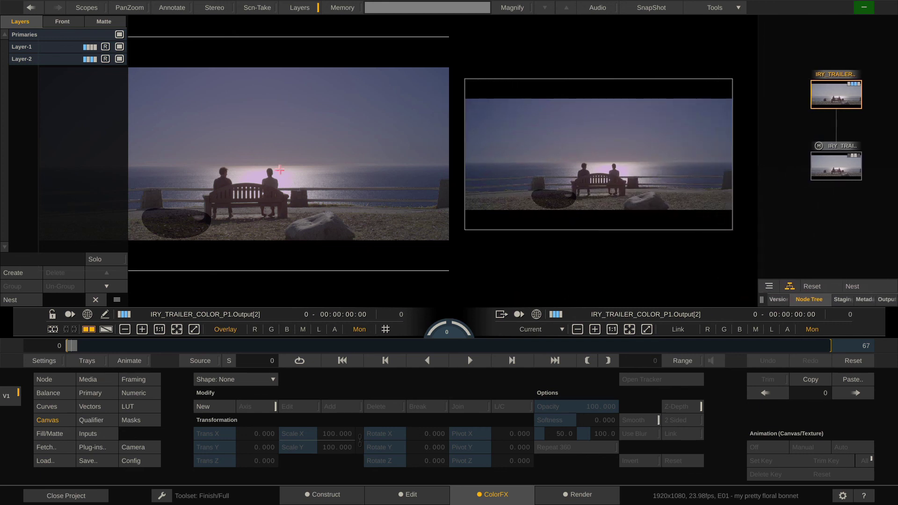
{"action": "scroll", "coordinate": [269, 217], "scroll_direction": "down", "scroll_amount": 2}
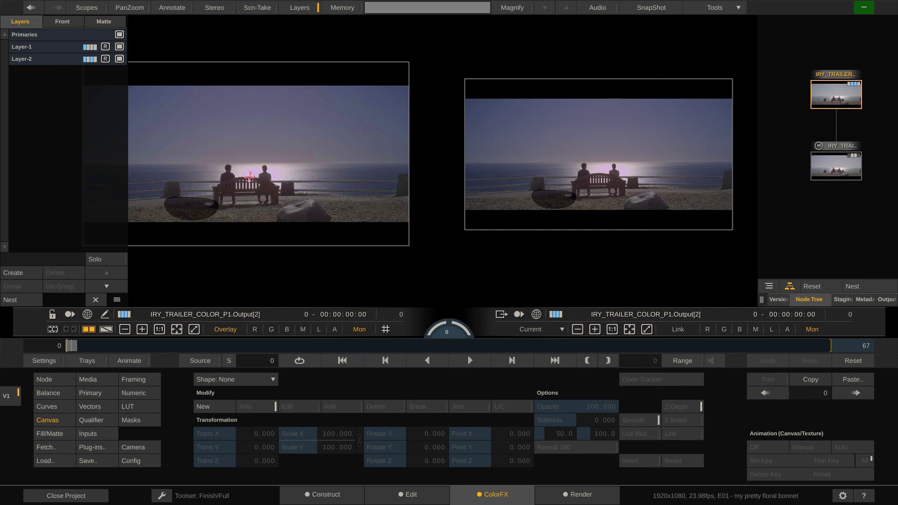
{"action": "left_click_drag", "start_coordinate": [269, 216], "coordinate": [284, 179]}
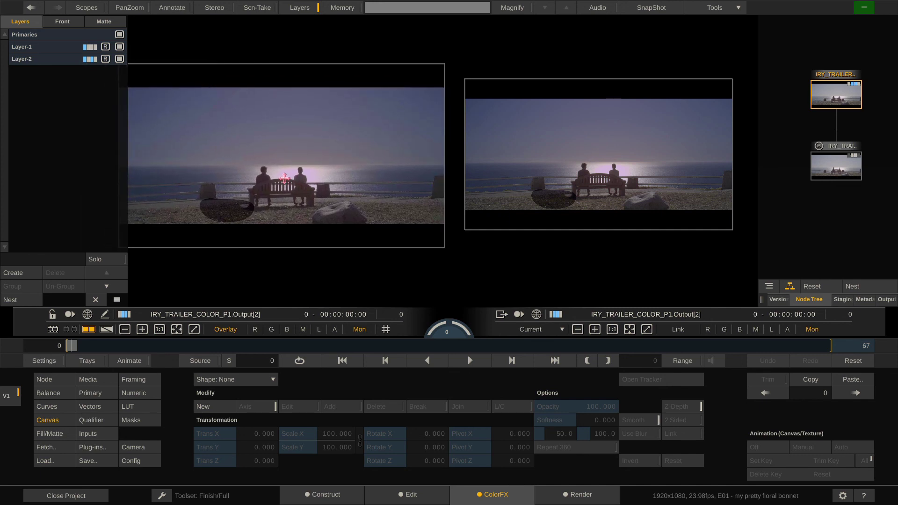
{"action": "mouse_move", "coordinate": [845, 170]}
{"action": "mouse_move", "coordinate": [838, 96]}
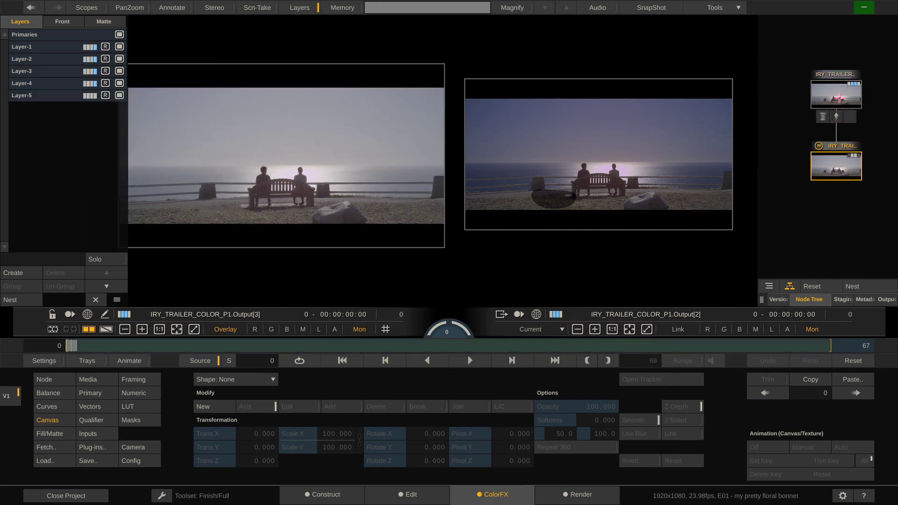
{"action": "left_click", "coordinate": [832, 167]}
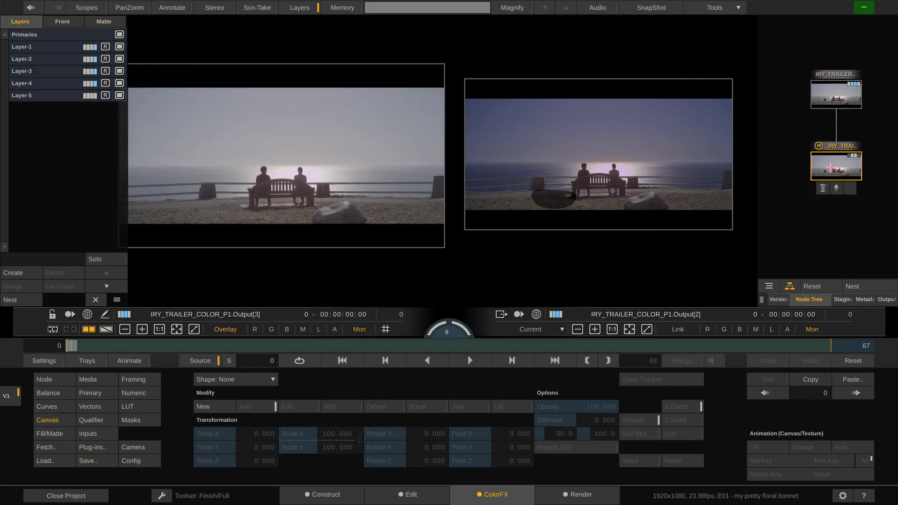
Review Layer-5, Layer-4 and Layer-3, then return to a single viewer and the Construct page.
{"action": "mouse_move", "coordinate": [835, 160]}
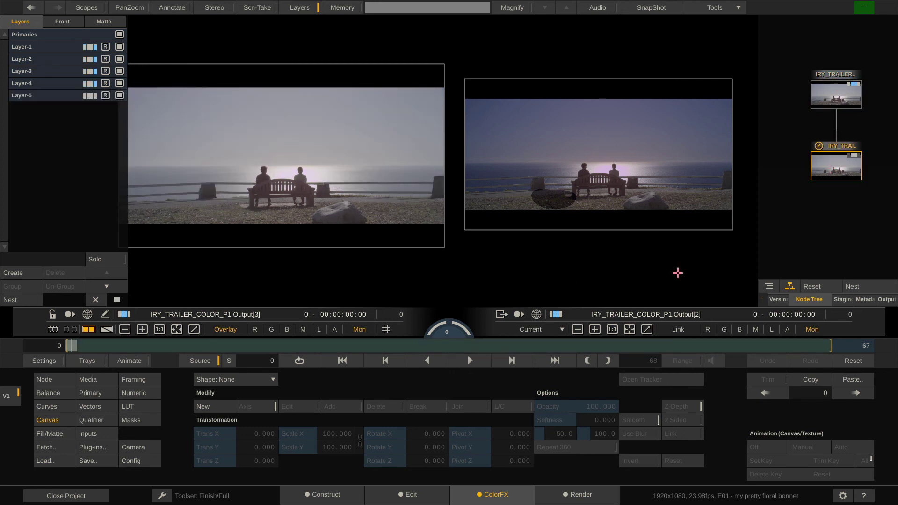
{"action": "left_click", "coordinate": [46, 95]}
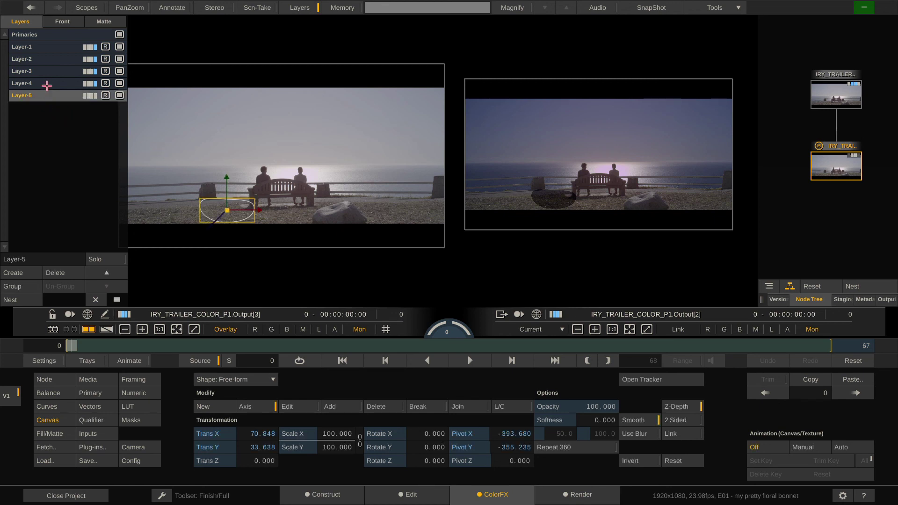
{"action": "left_click", "coordinate": [46, 84]}
{"action": "left_click", "coordinate": [50, 71]}
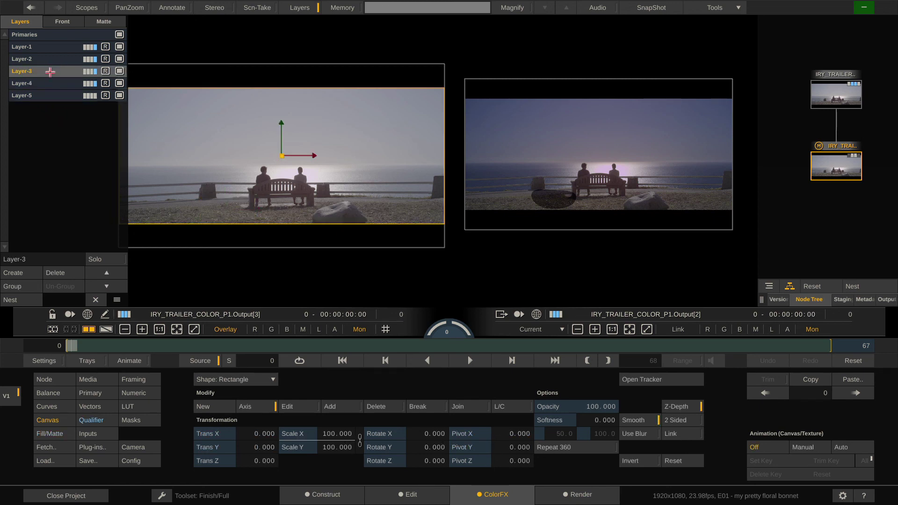
{"action": "left_click", "coordinate": [52, 97]}
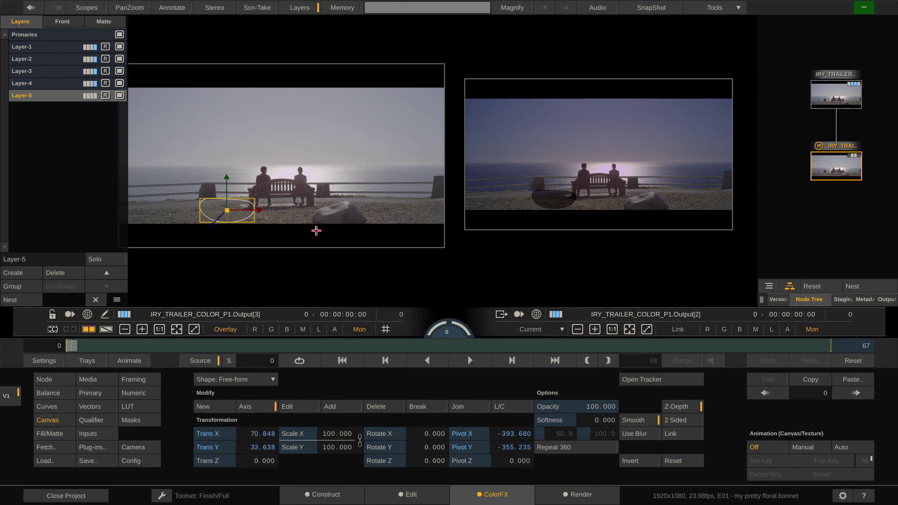
{"action": "key", "text": "F1"}
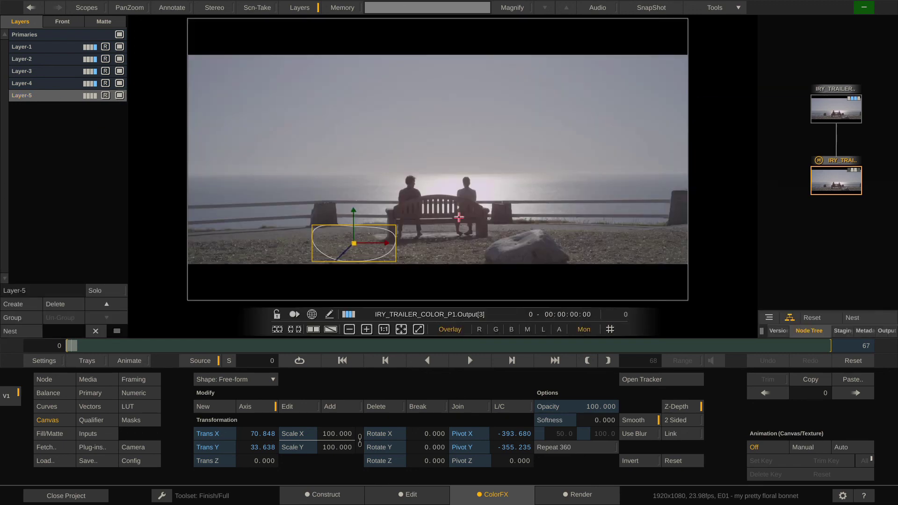
{"action": "left_click", "coordinate": [311, 494]}
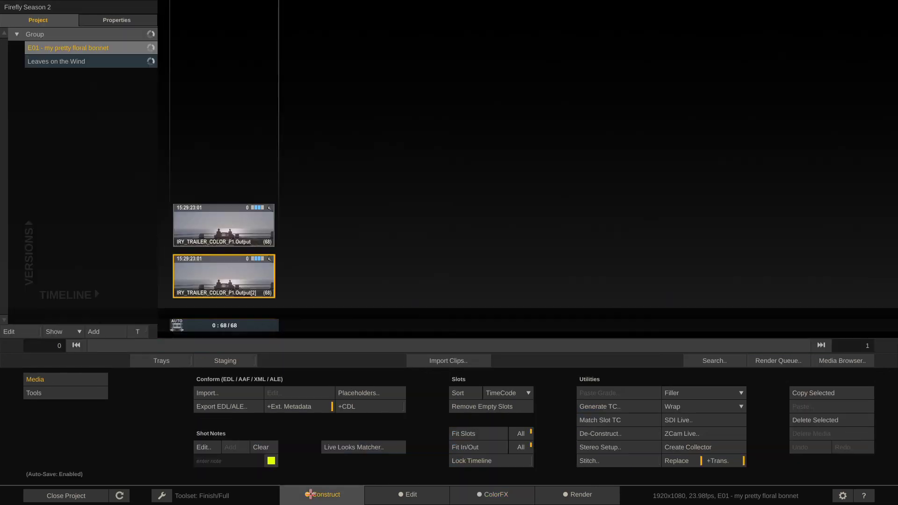